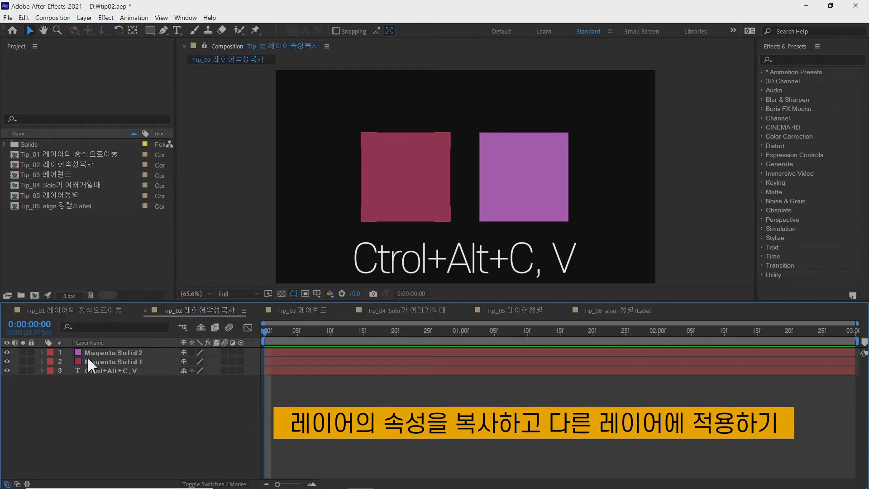
Reveal the transform properties of Magenta Solid 2 and set its Scale to 50%.
left_click(103, 352)
left_click(99, 361)
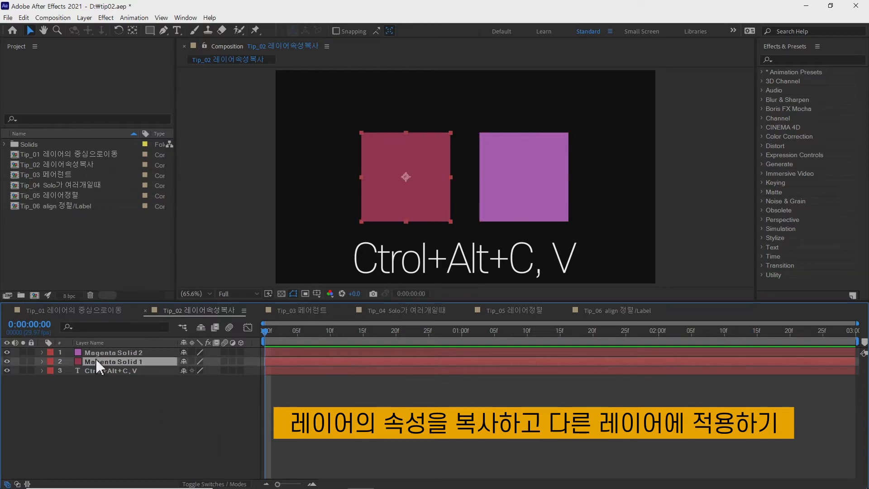
left_click(102, 351)
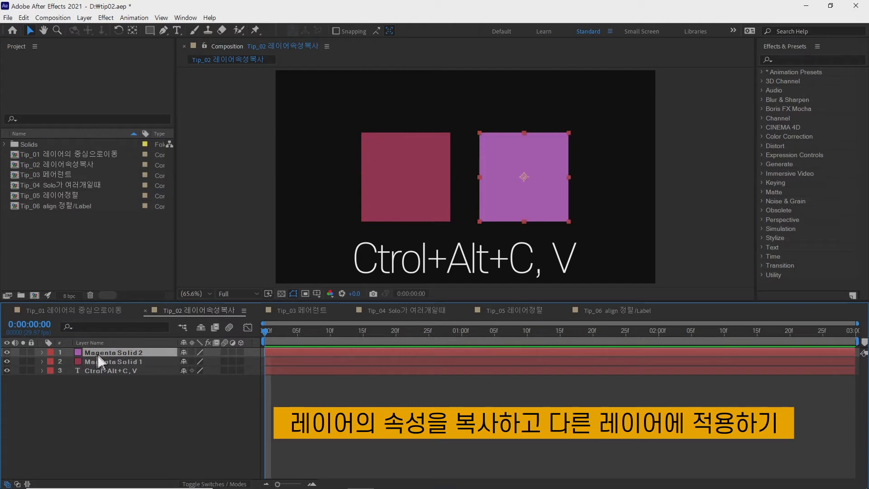
left_click(42, 352)
left_click(96, 380)
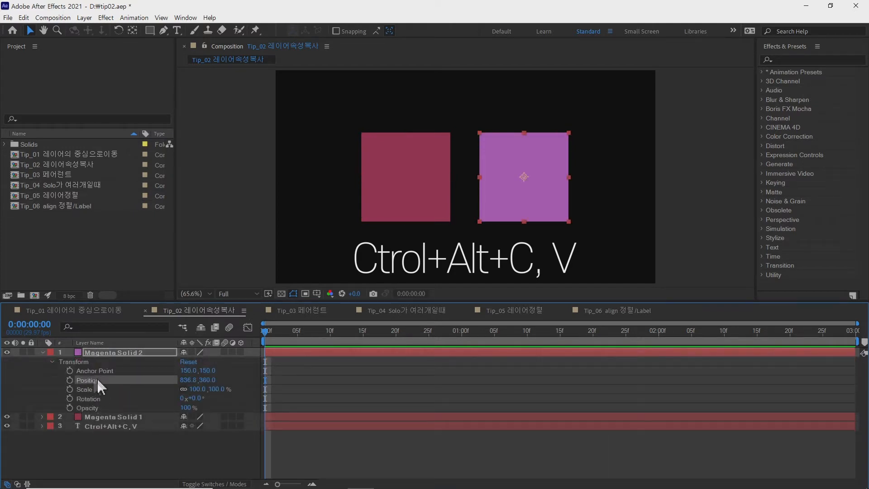
left_click(95, 390)
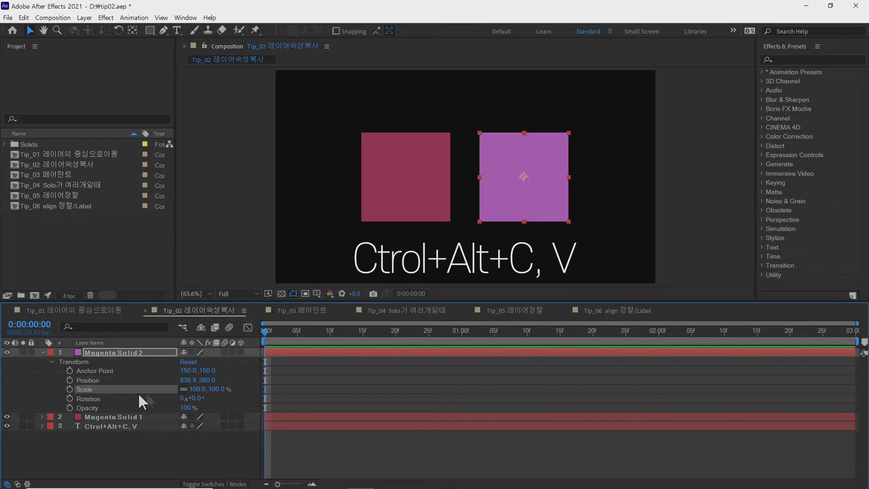
left_click(197, 390)
type("50")
key("Return")
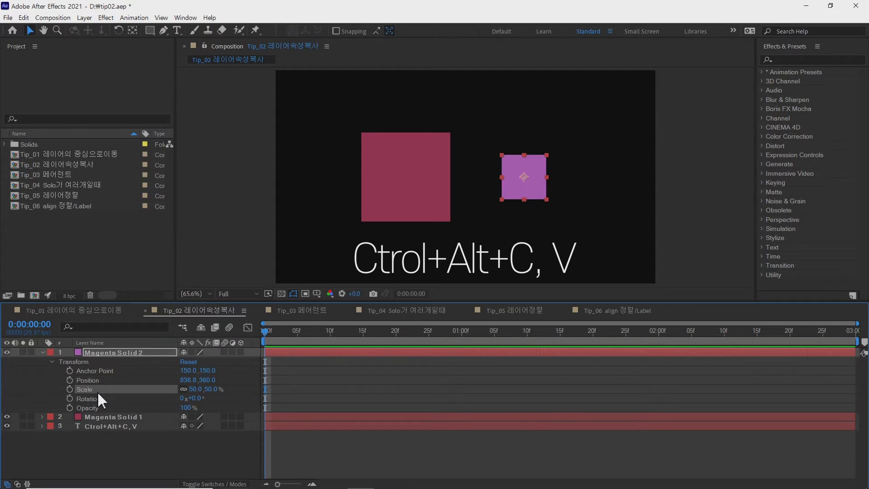
Paste Magenta Solid 2's Scale onto Magenta Solid 1 as a property link and expand that layer's transform properties.
left_click(102, 417)
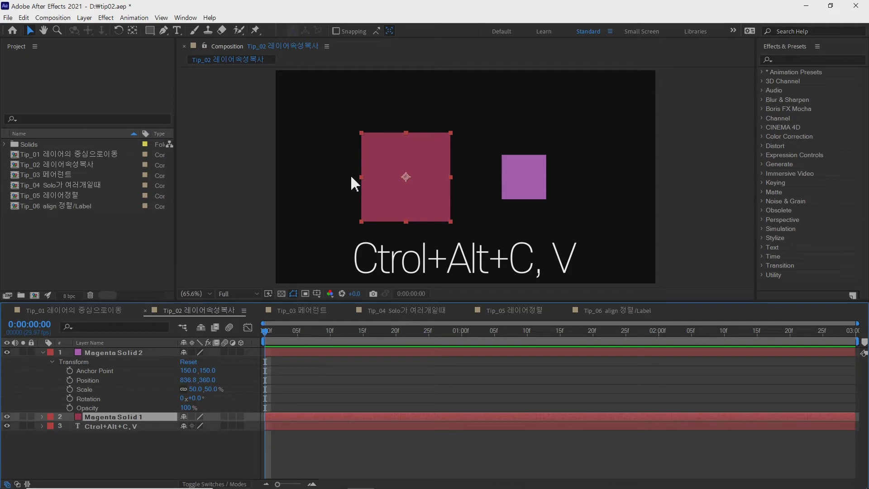
key("ctrl+v")
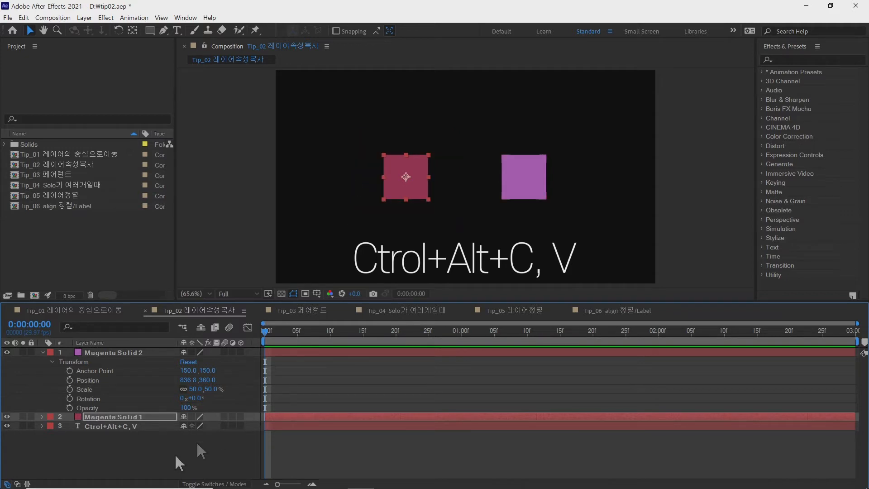
left_click(41, 417)
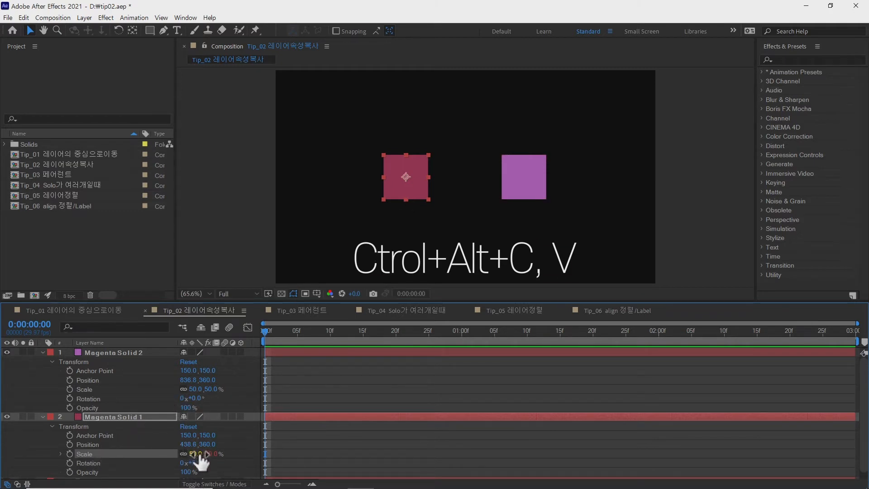
Scale Magenta Solid 2 up to about 81% to test the Scale link between the two solids.
left_click_drag(192, 390, 210, 392)
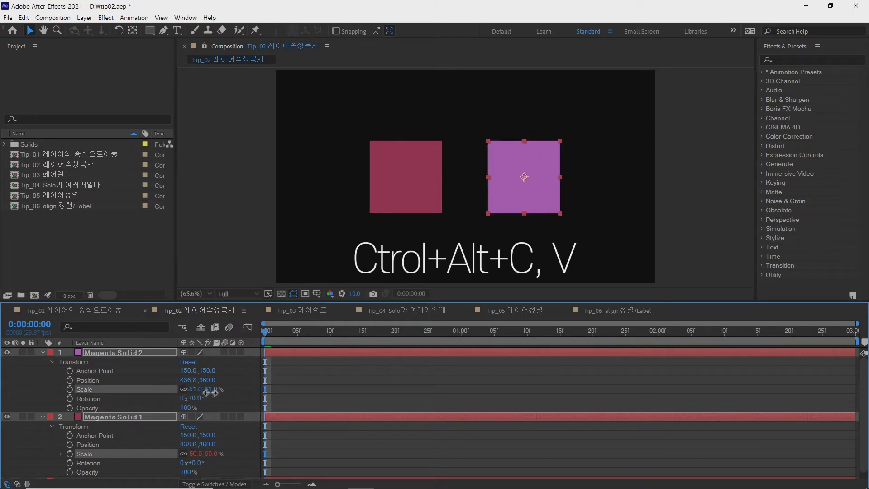
left_click(149, 351)
mouse_move(195, 392)
left_mouse_down()
mouse_move(209, 390)
mouse_move(169, 391)
mouse_move(203, 390)
mouse_move(195, 391)
left_mouse_up()
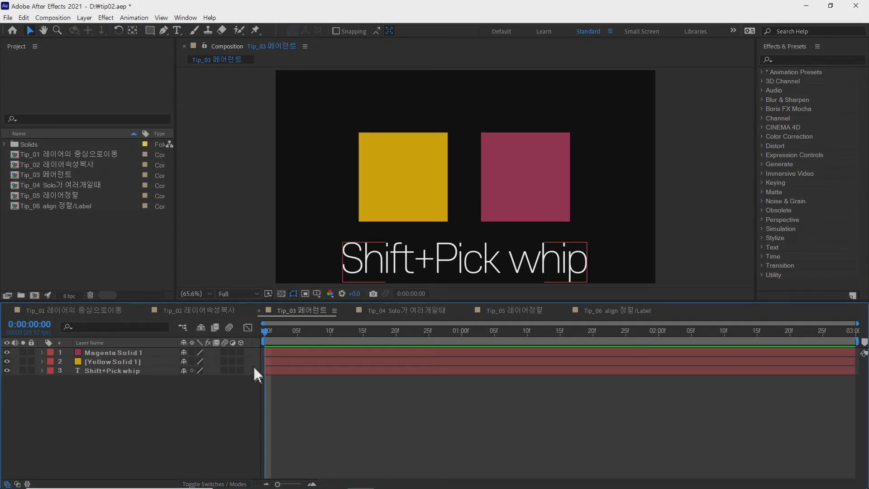
Show the Parent & Link column for the layers of the Tip_03 composition.
right_click(254, 341)
mouse_move(270, 370)
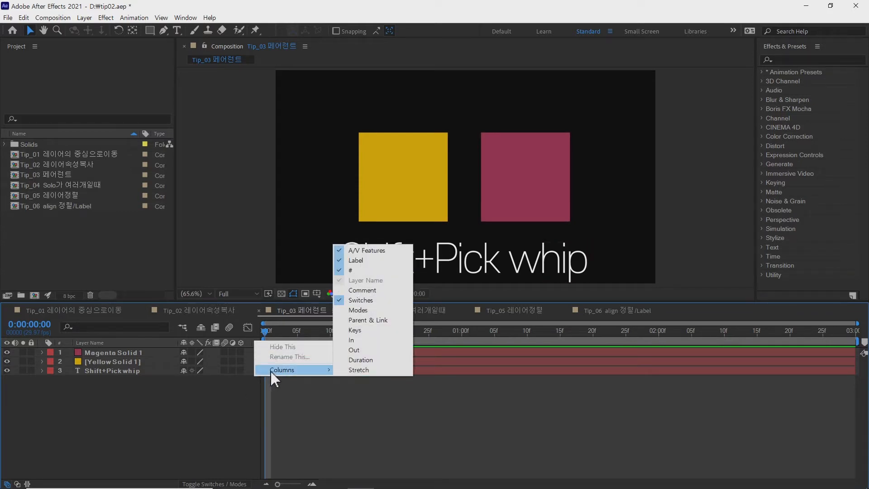
left_click(374, 320)
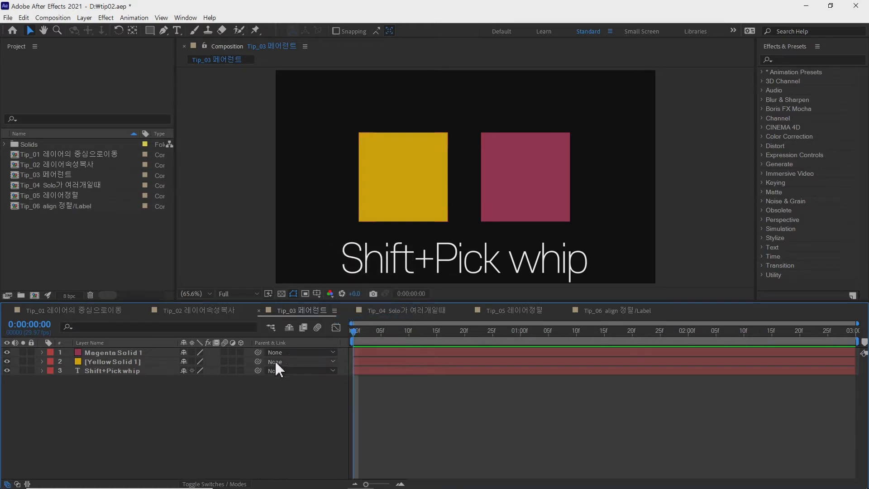
Parent Magenta Solid 1 to Yellow Solid 1 while keeping its current position.
left_click(144, 354)
left_click(399, 206)
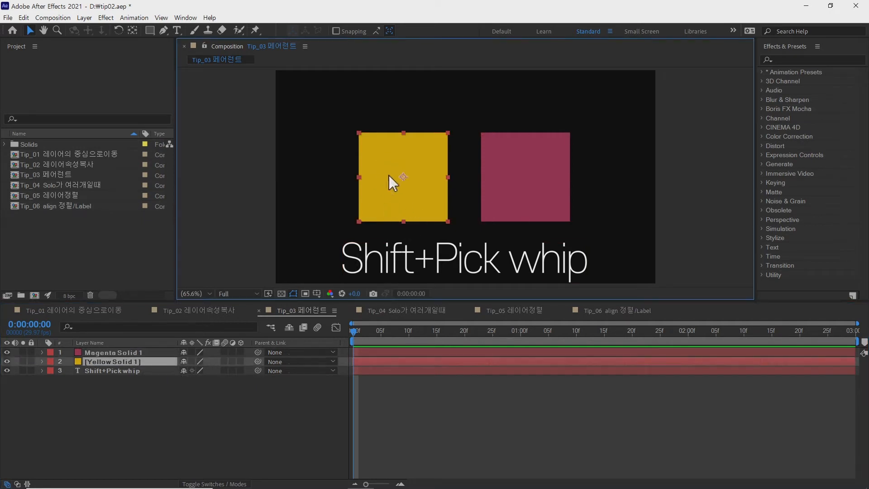
left_click(498, 172)
left_click(153, 357)
left_click(152, 352)
left_click_drag(258, 352, 154, 362)
Move Yellow Solid 1 up and to the right to test the parenting, undo the move and deselect the layer.
left_click(140, 361)
left_click(416, 189)
left_click_drag(416, 189, 431, 163)
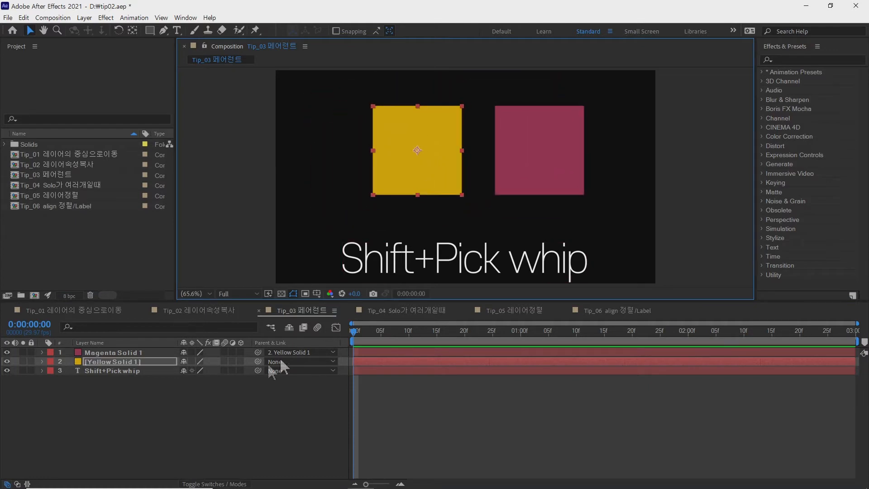
key("ctrl+z")
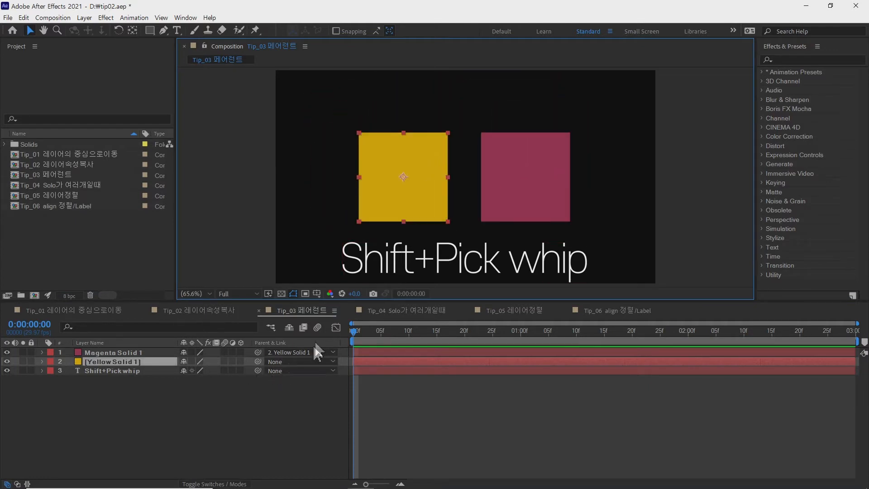
left_click(159, 419)
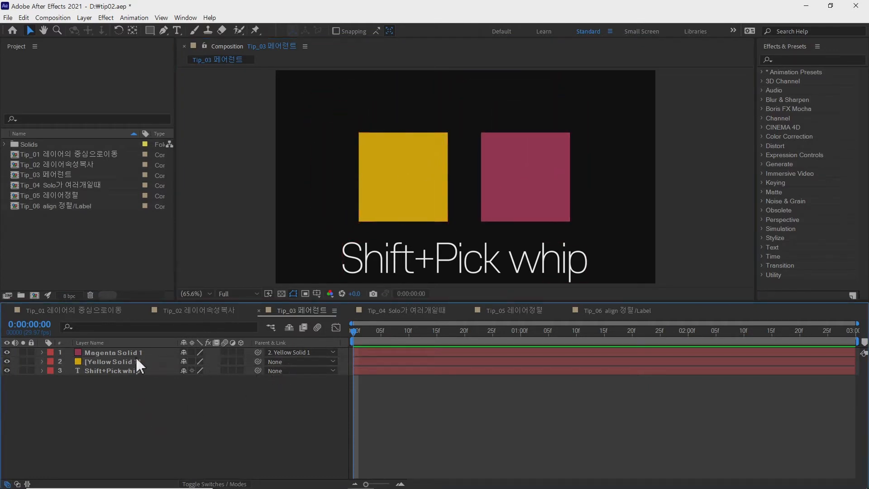
Reset Magenta Solid 1's parent to None and re-parent it to Yellow Solid 1 so that it snaps onto the parent's position.
left_click(272, 353)
left_click(277, 361)
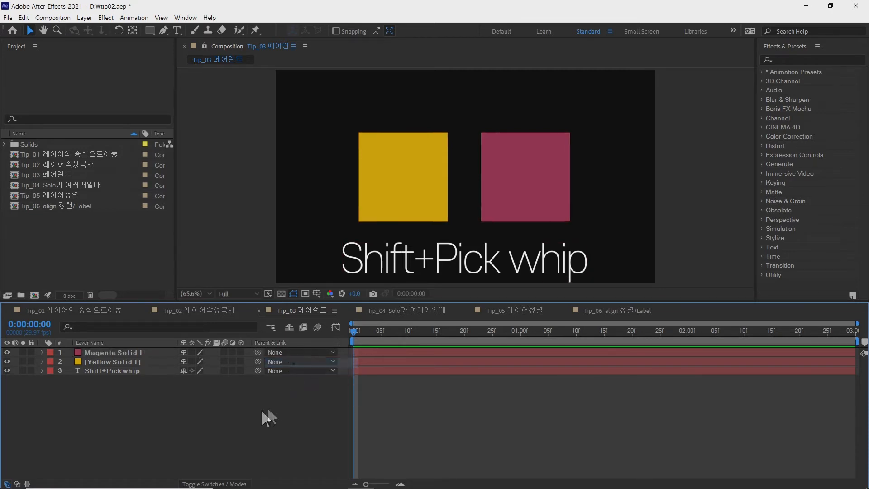
left_click(139, 353)
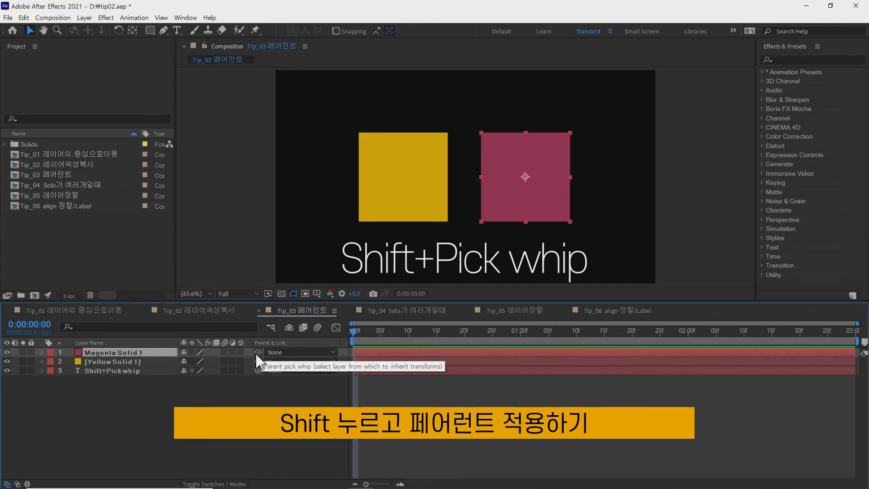
left_click_drag(258, 352, 140, 363)
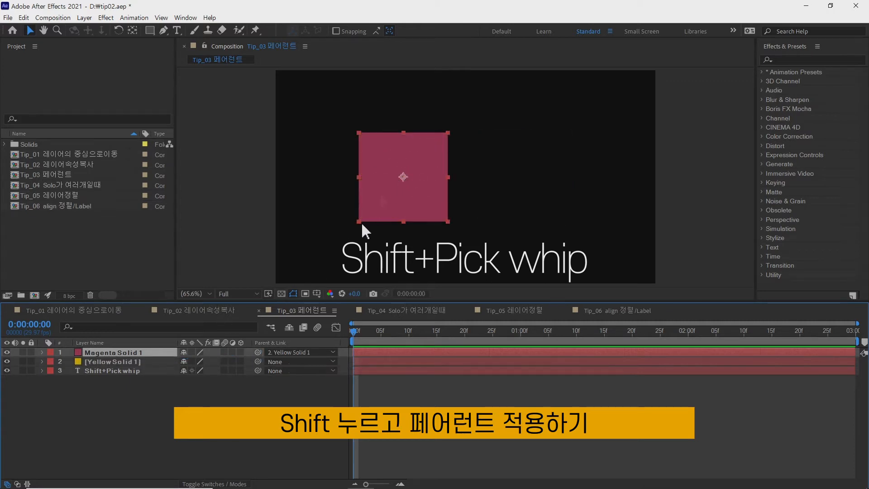
Try moving Yellow Solid 1 together with its snapped child, and undo the move.
left_click(170, 361)
left_click_drag(403, 178, 442, 150)
key("ctrl+z")
Reduce the Scale of Magenta Solid 1 to 54%.
left_click(146, 352)
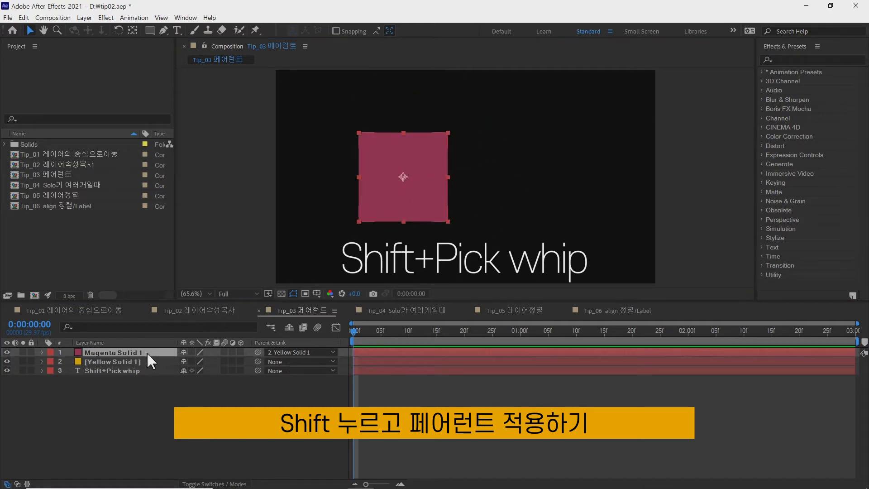
key("s")
left_click_drag(196, 362, 180, 368)
Move Yellow Solid 1 with its child up and to the right within the composition.
left_click(138, 371)
left_click_drag(441, 203, 470, 182)
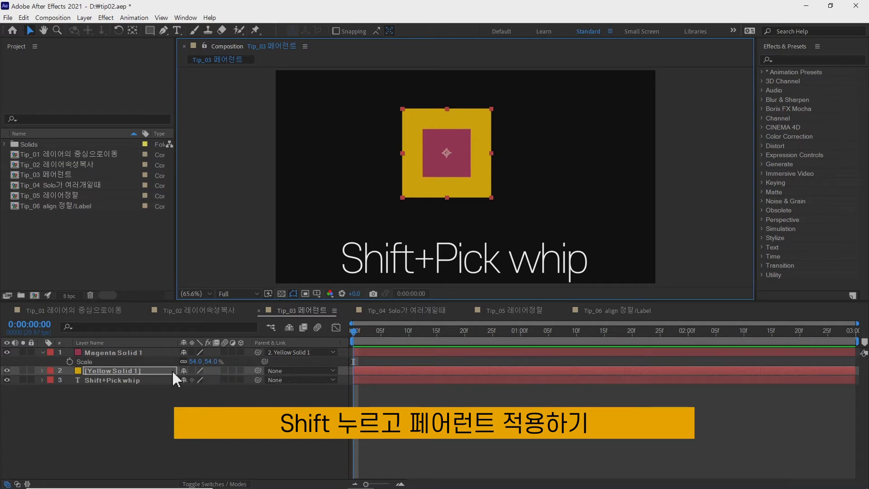
left_click(151, 371)
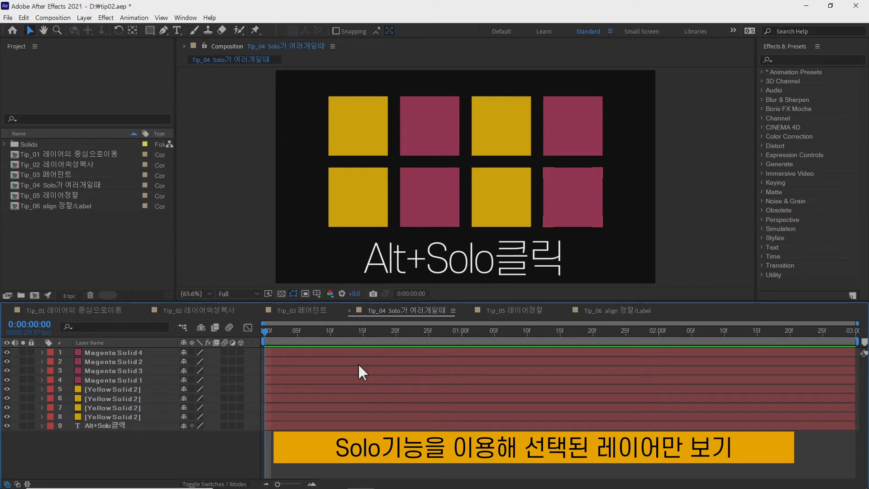
Toggle Solo on and off for individual magenta layers in the Tip_04 composition.
left_click(23, 370)
left_click(23, 370)
left_click(23, 370)
left_click(23, 380)
left_click(23, 380)
left_click(23, 370)
left_click(23, 361)
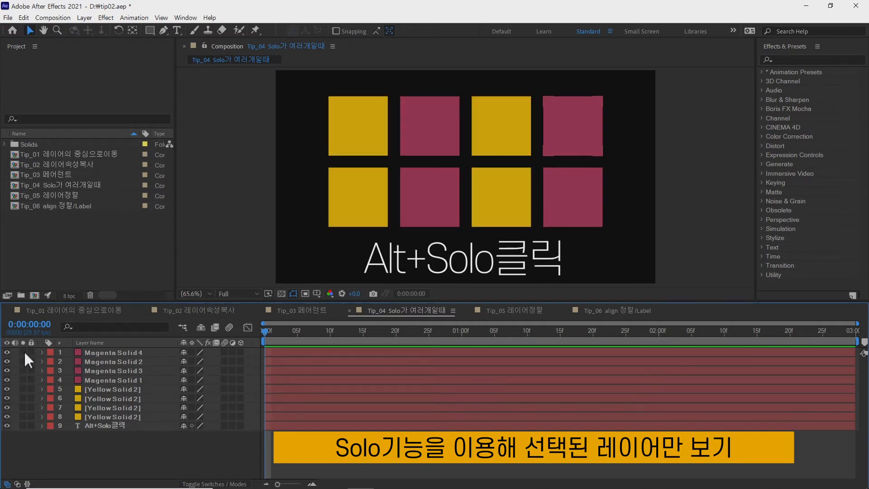
Solo Magenta Solid 1 and the three Yellow Solid 2 layers directly below it (layers 4 to 7).
left_click(23, 408)
left_click(23, 398)
left_click(23, 388)
left_click(23, 380)
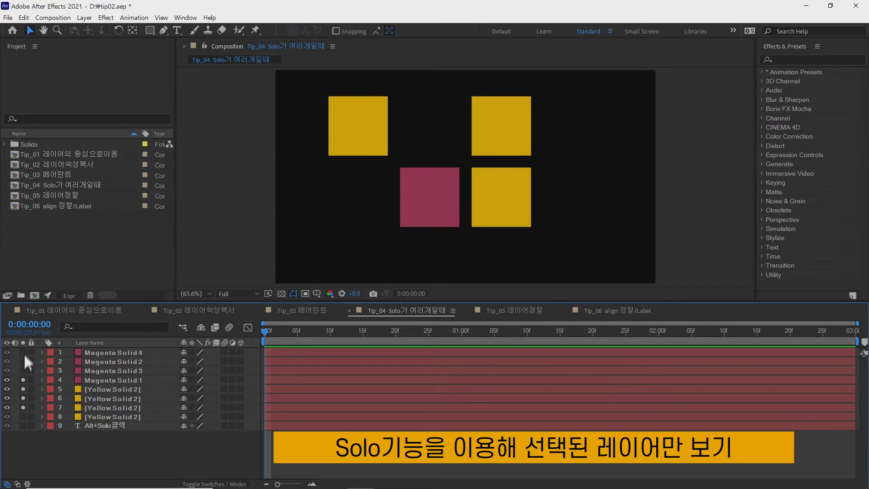
Toggle Solo on several layers until layers 1, 2, 3, 5, 6 and 7 are soloed and Magenta Solid 1 is not.
left_click(23, 361)
left_click(23, 353)
left_click(23, 353)
left_click(23, 361)
left_click(23, 380)
left_click(23, 388)
left_click(23, 398)
left_click(23, 389)
left_click(23, 398)
left_click(23, 370)
left_click(24, 361)
left_click(23, 352)
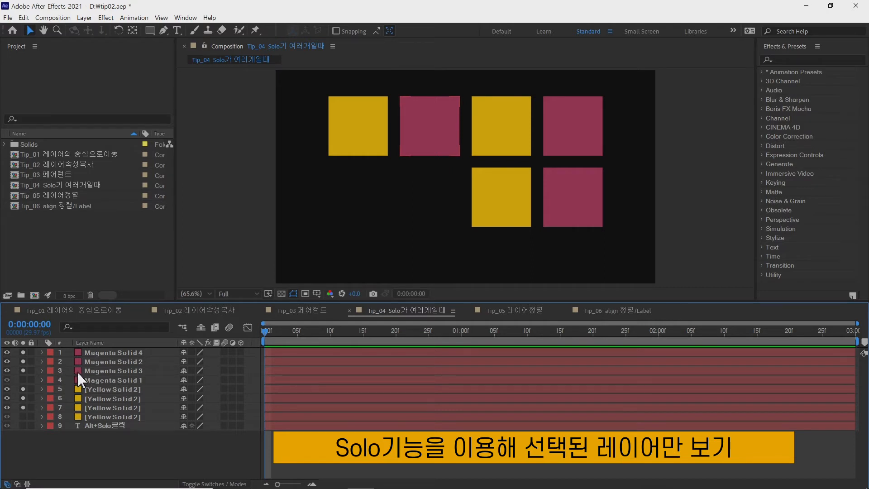
Solo Magenta Solid 3 exclusively, and briefly toggle Solo for Magenta Solid 1 alongside it.
left_click(23, 370, "alt")
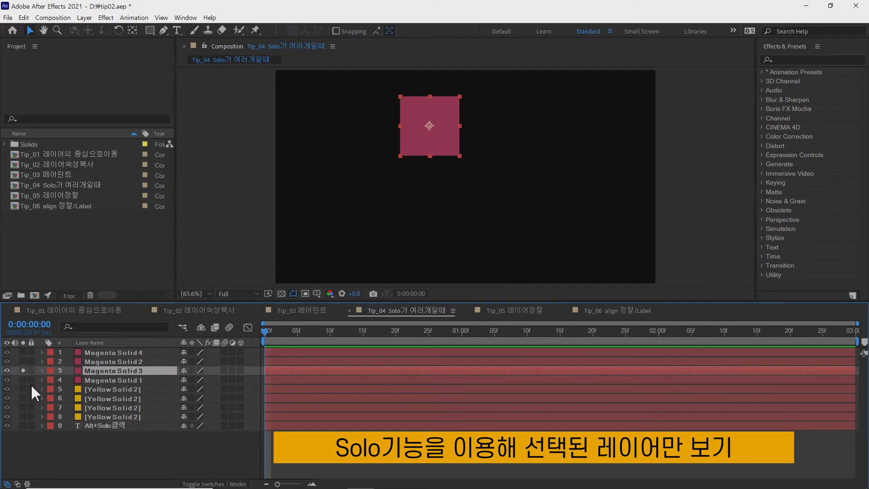
left_click(23, 379)
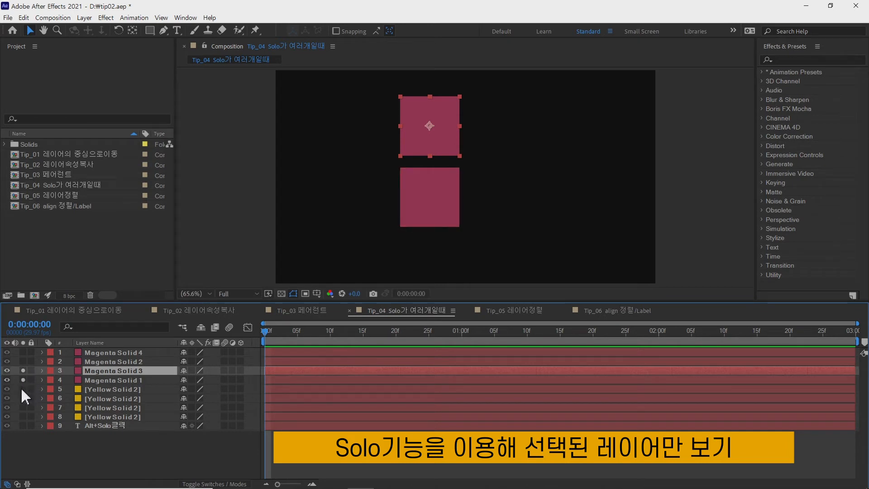
left_click(23, 389)
left_click(23, 379)
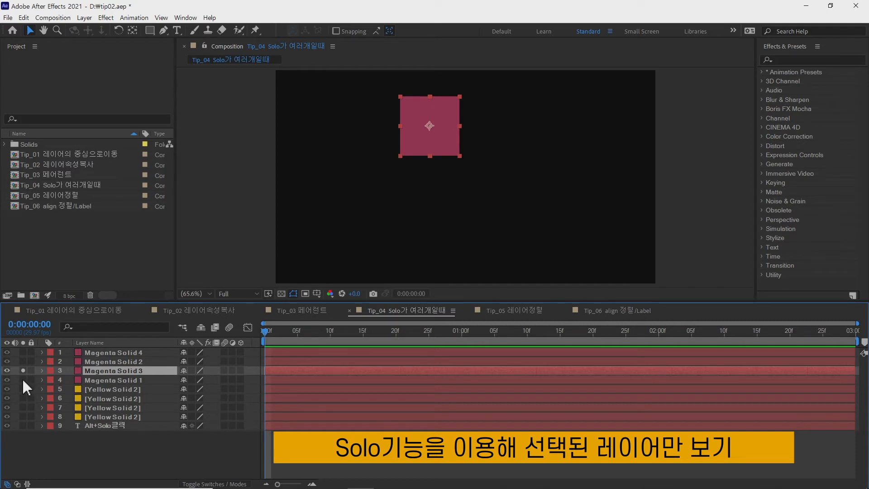
Switch the exclusive Solo to Magenta Solid 1, turn it off to show all layers, and deselect.
left_click(22, 379, "alt")
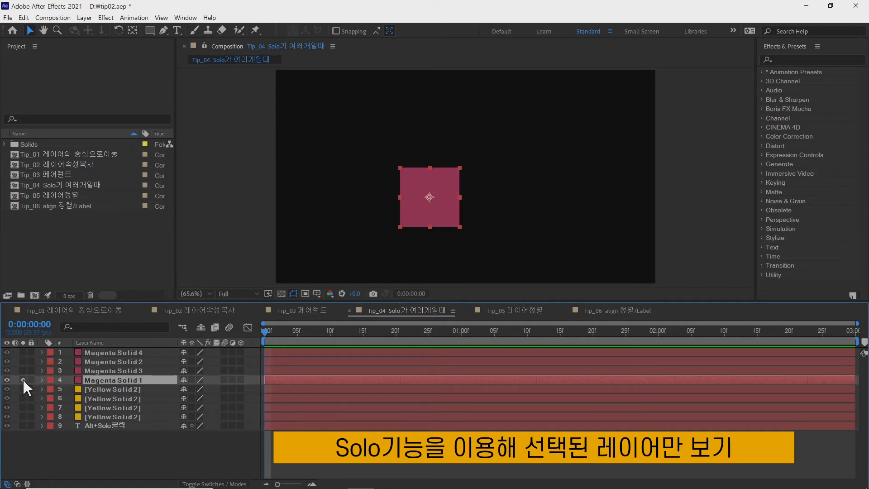
left_click(23, 380)
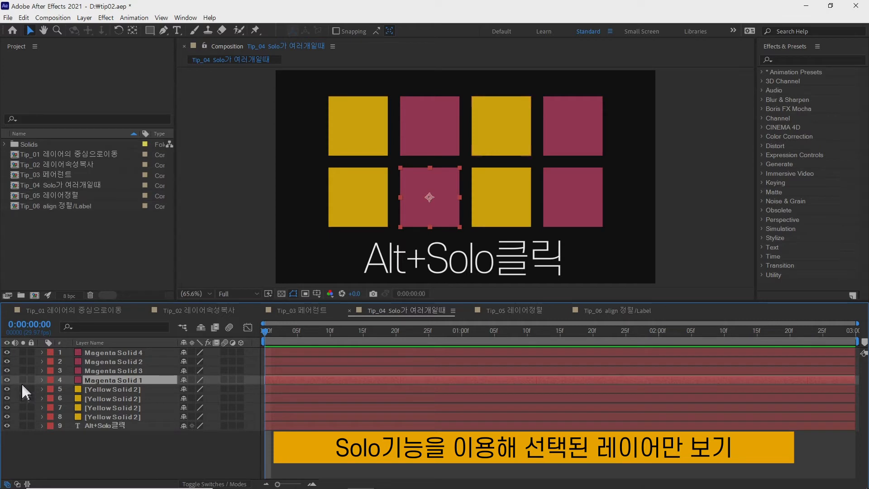
left_click(100, 449)
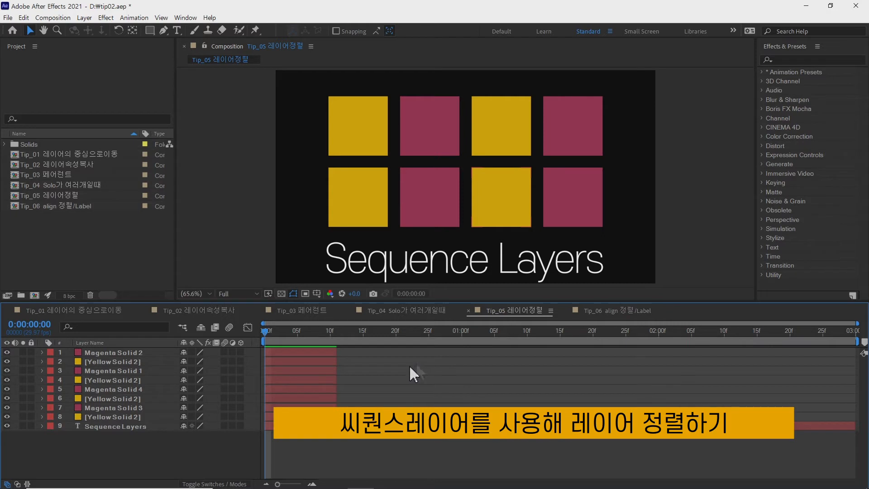
left_click(308, 416)
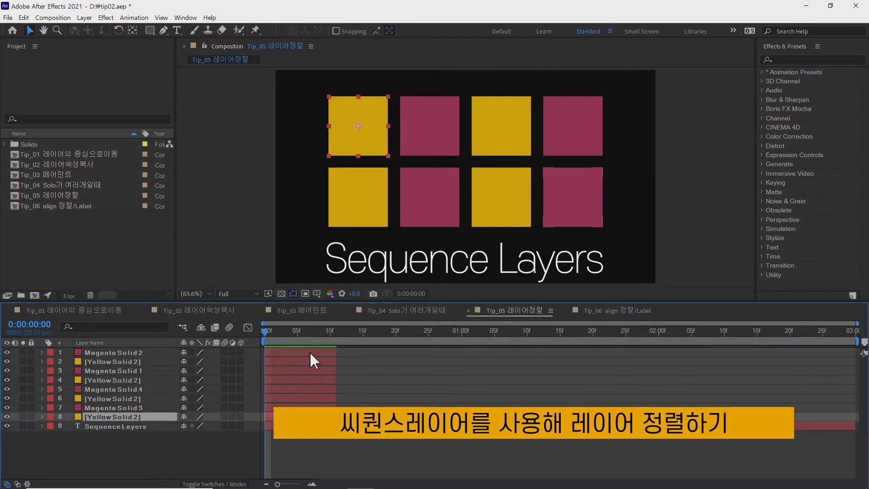
key("ctrl+a")
left_click(222, 448)
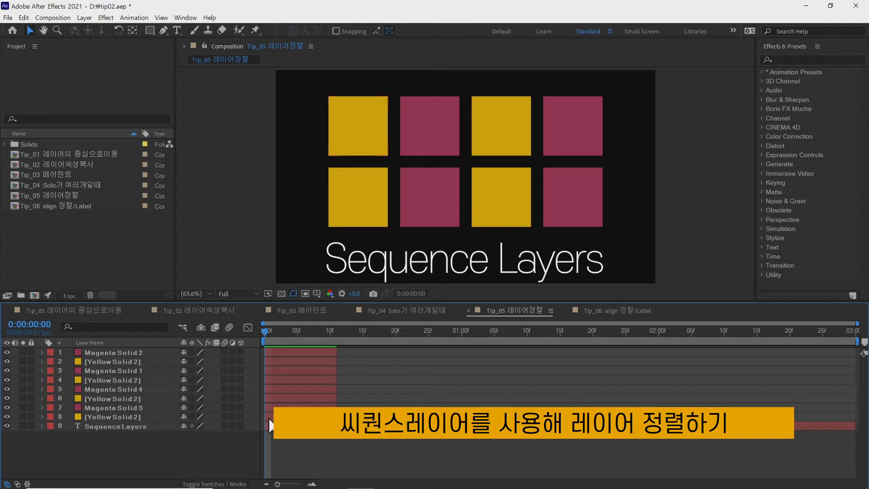
left_click(285, 417)
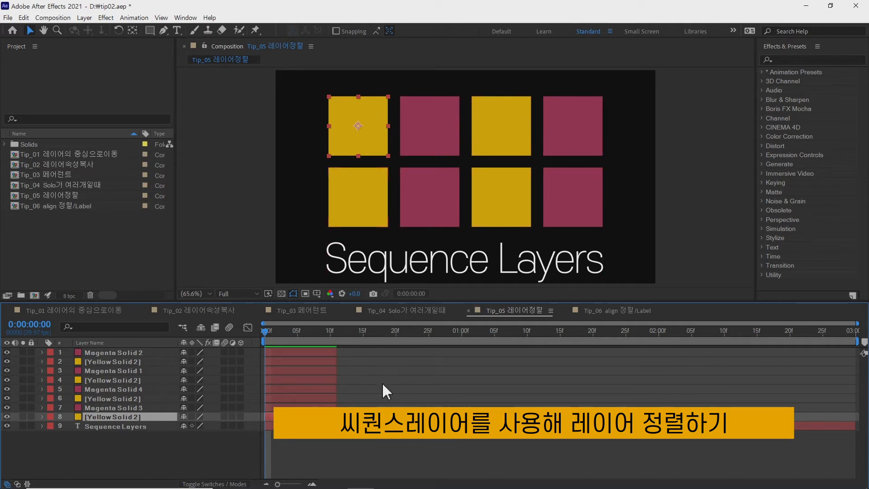
left_click(362, 126)
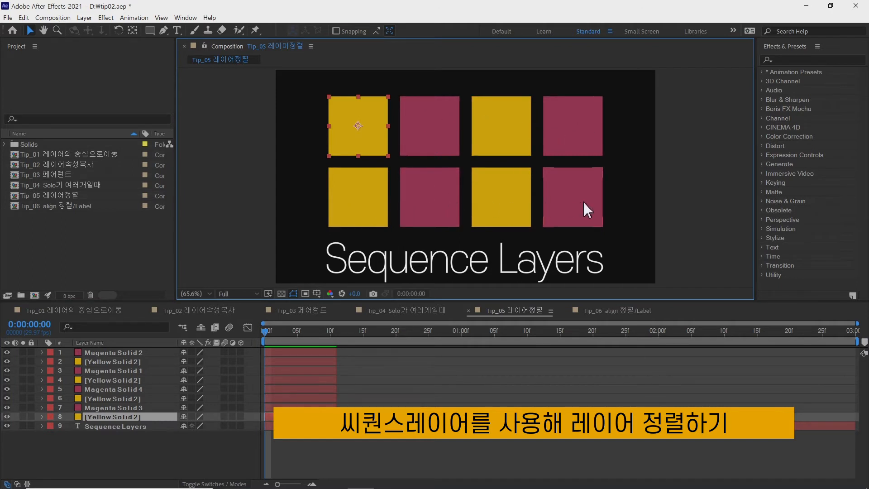
left_click(128, 416)
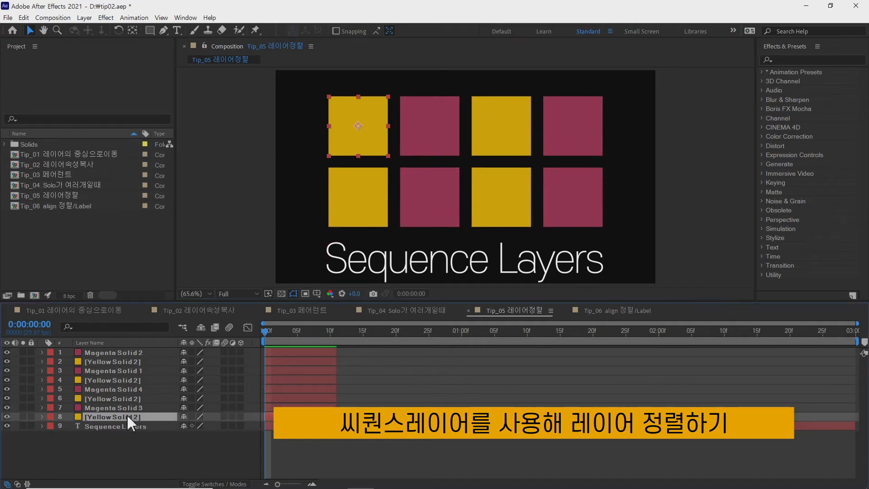
left_click(136, 350, "shift")
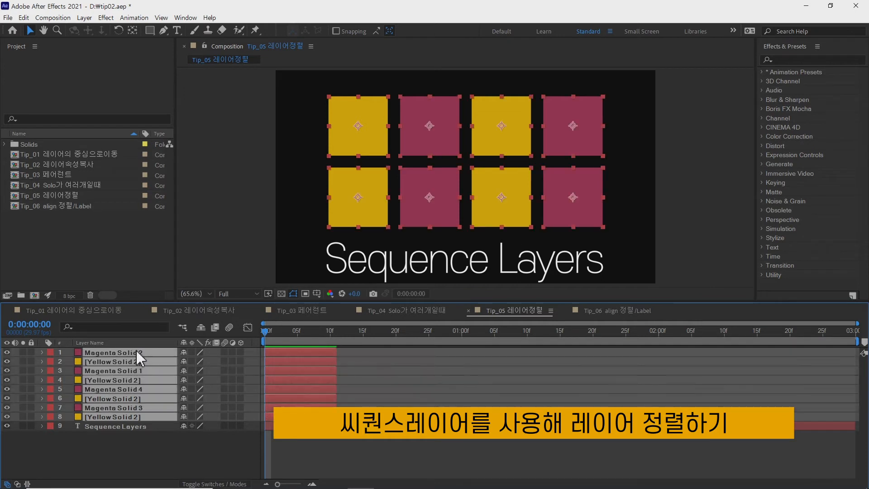
left_click(120, 439)
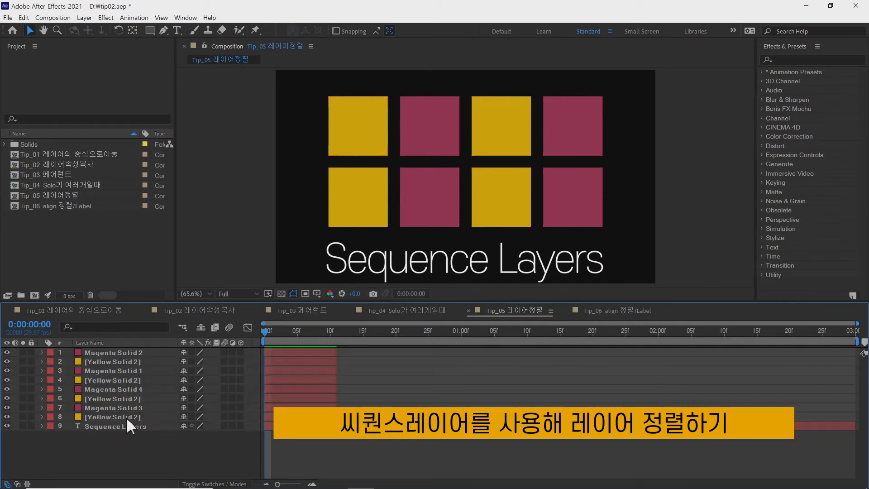
Select the eight solids from layer 8 up to layer 1 and sequence them in time with Overlap off.
left_click(127, 417)
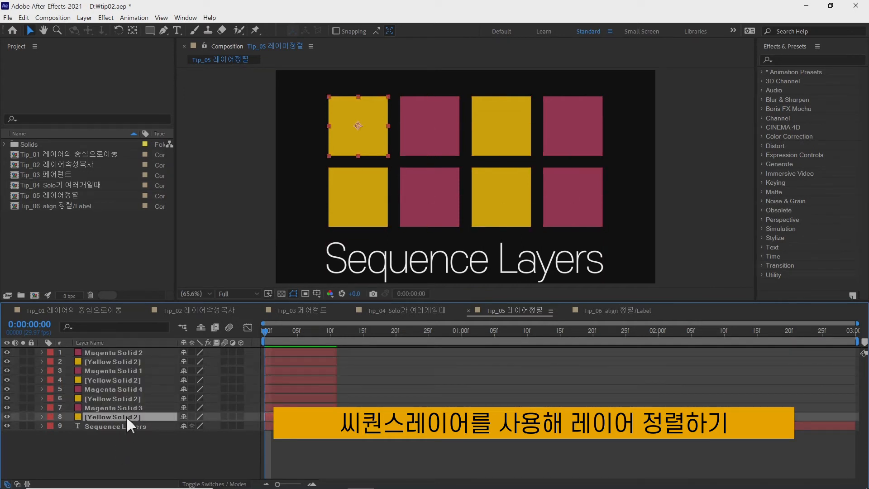
left_click(131, 351, "shift")
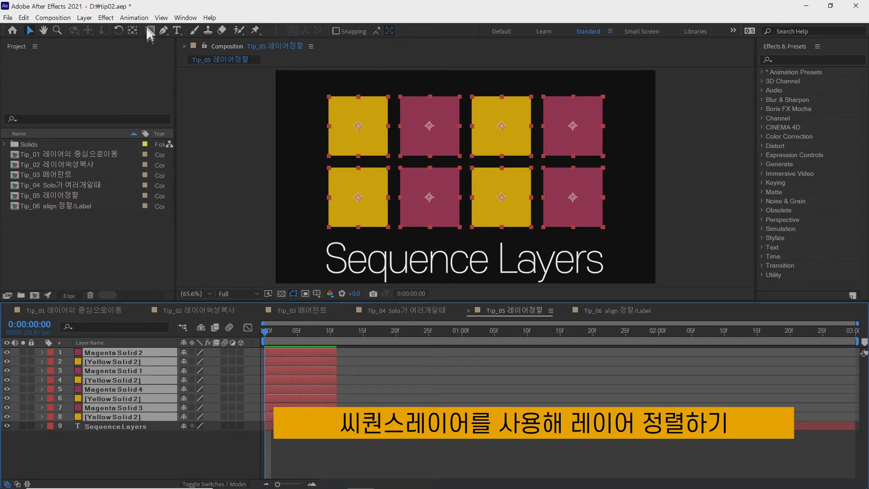
left_click(135, 18)
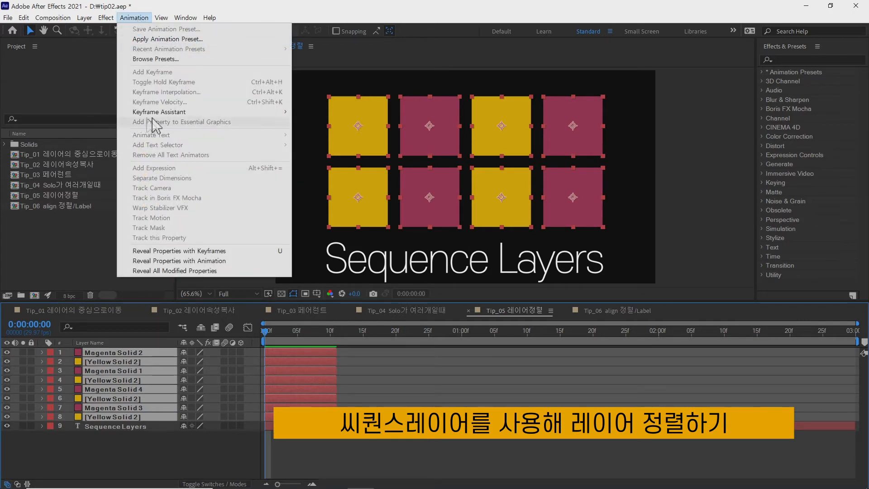
mouse_move(172, 113)
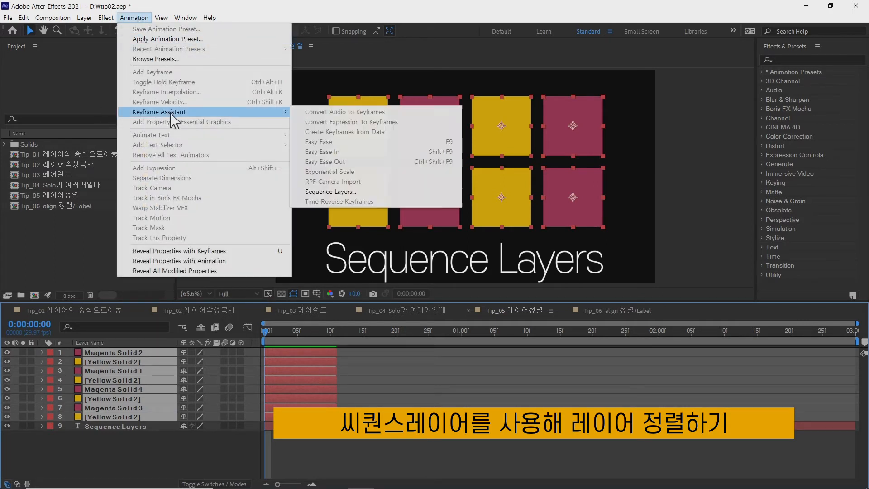
left_click(359, 193)
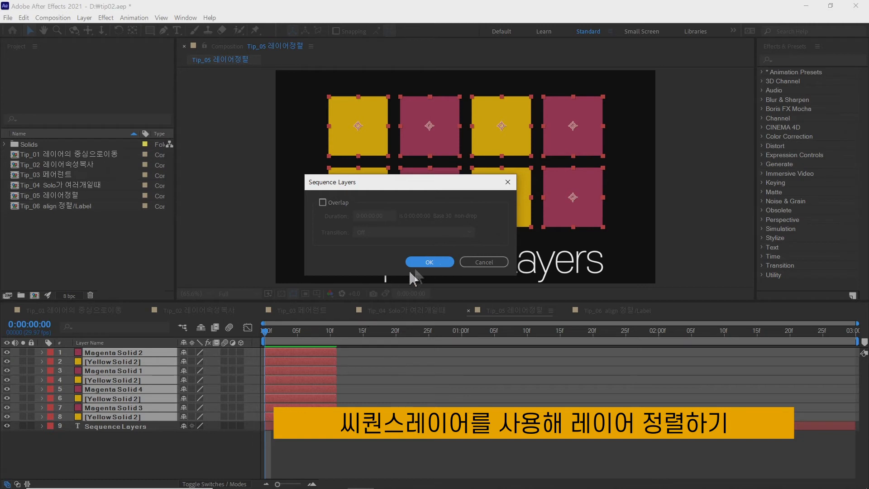
left_click(430, 262)
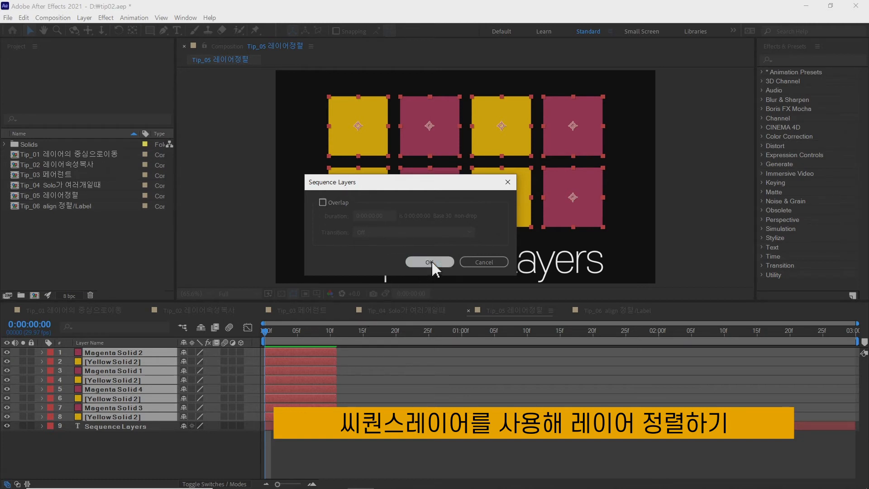
Preview the bottom-to-top sequence of solids, and undo the sequencing with all layers deselected.
left_click(277, 419)
key("space")
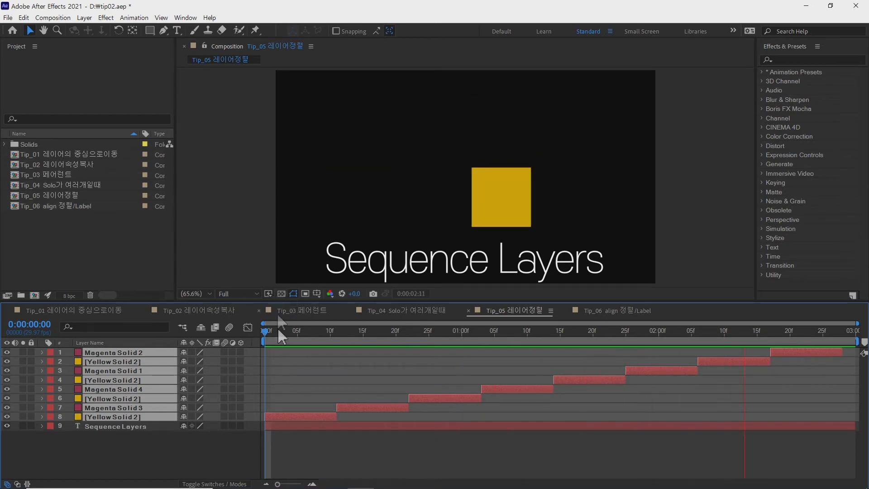
key("space")
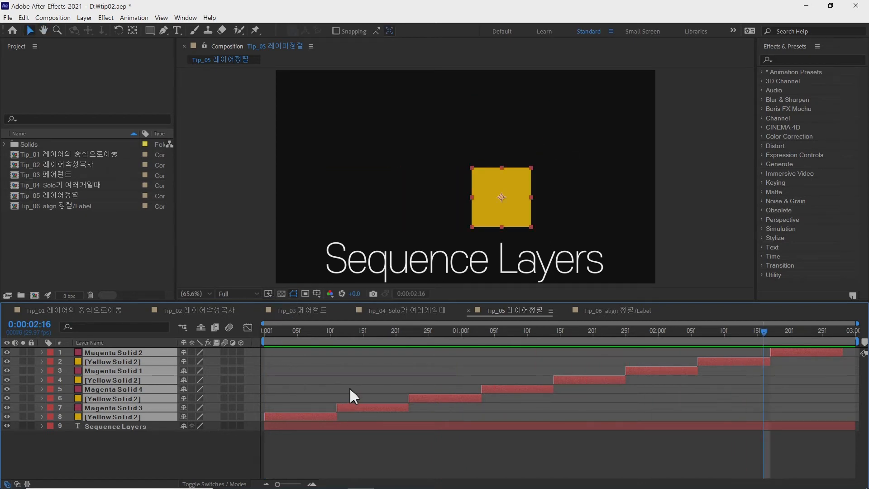
key("ctrl+z")
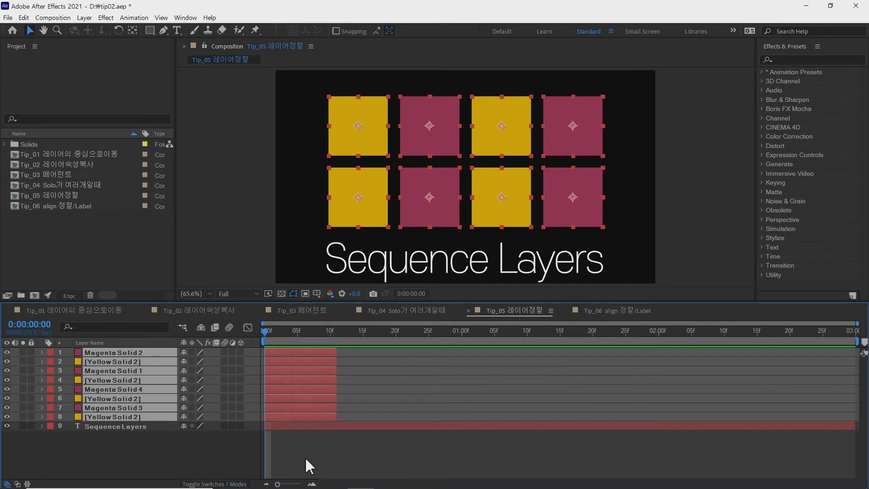
left_click(310, 459)
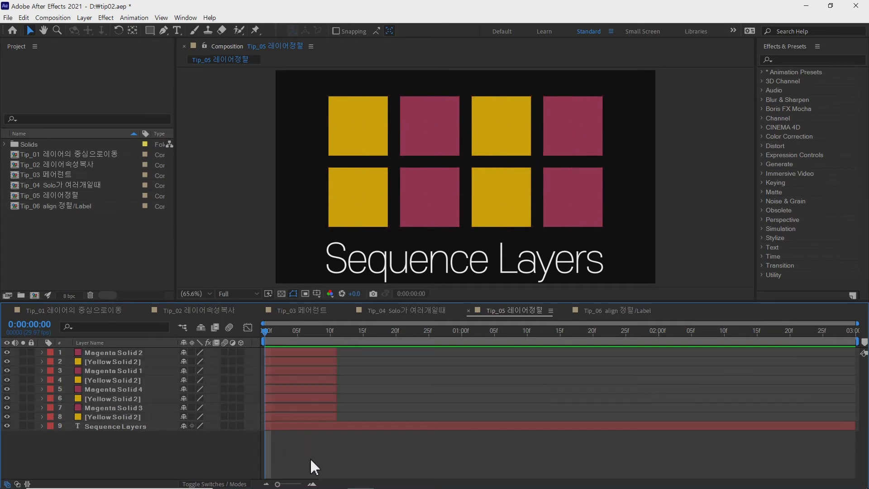
Select the squares one by one in the composition, from the lower-right magenta square back to the upper-left yellow square.
left_click(573, 195)
left_click(505, 195)
left_click(433, 196)
left_click(374, 195)
left_click(573, 126)
left_click(502, 133)
left_click(425, 129)
left_click(360, 121)
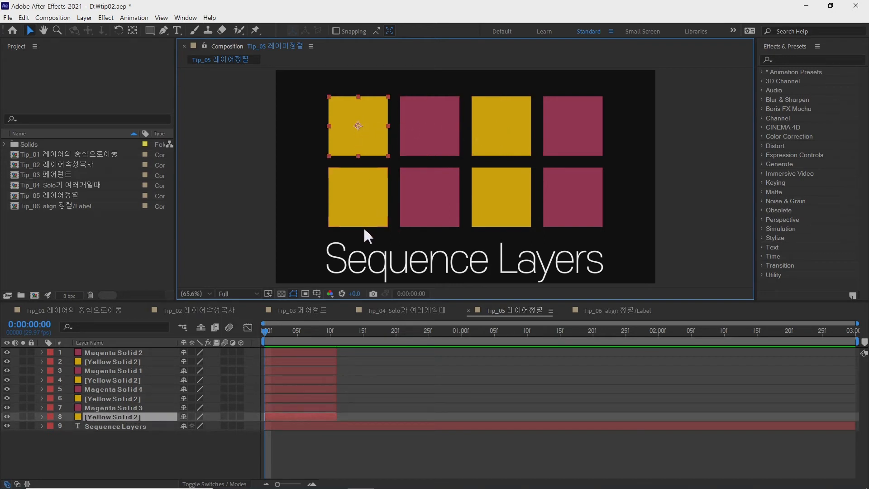
Select the eight solids from Magenta Solid 2 down to layer 8 and sequence them in time with Overlap off.
left_click(573, 204)
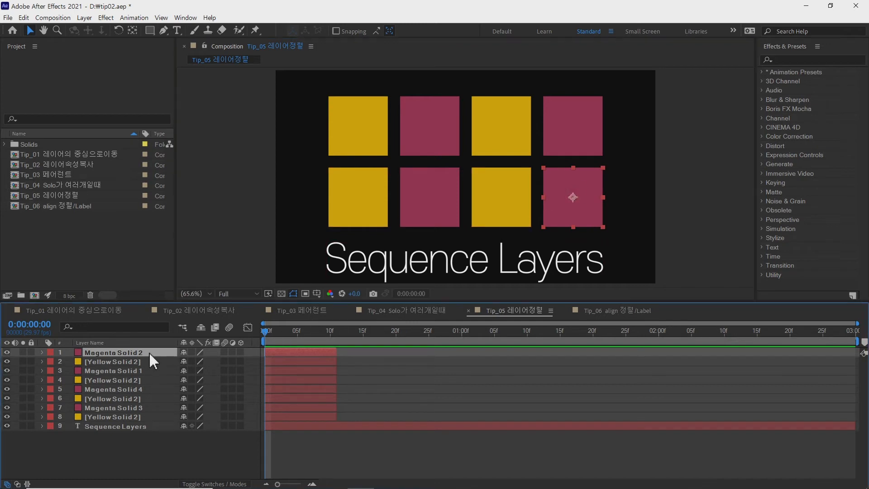
left_click(146, 419, "shift")
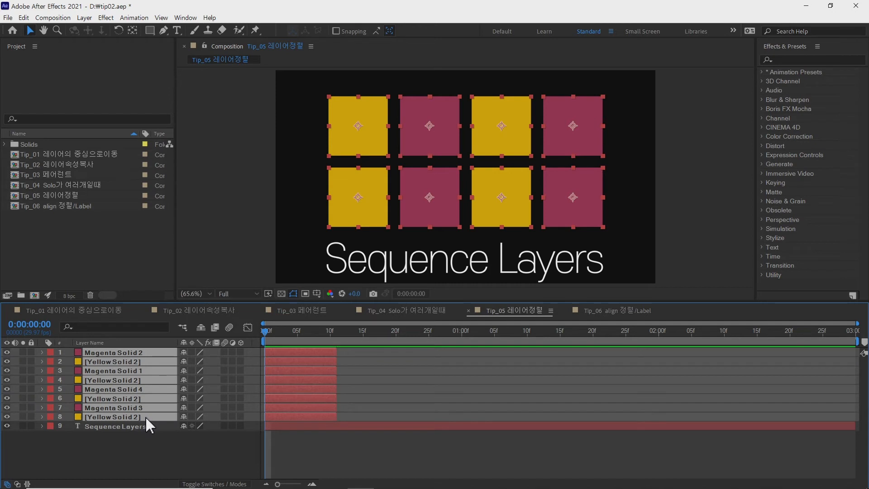
left_click(134, 18)
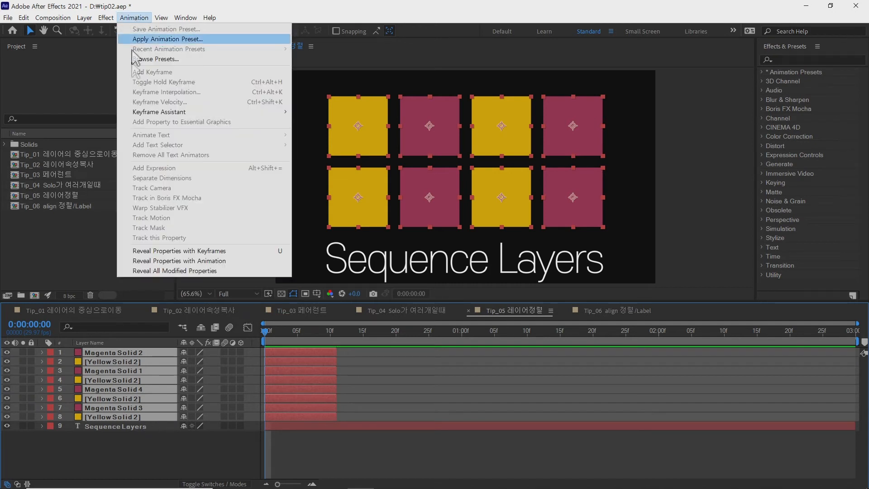
mouse_move(146, 117)
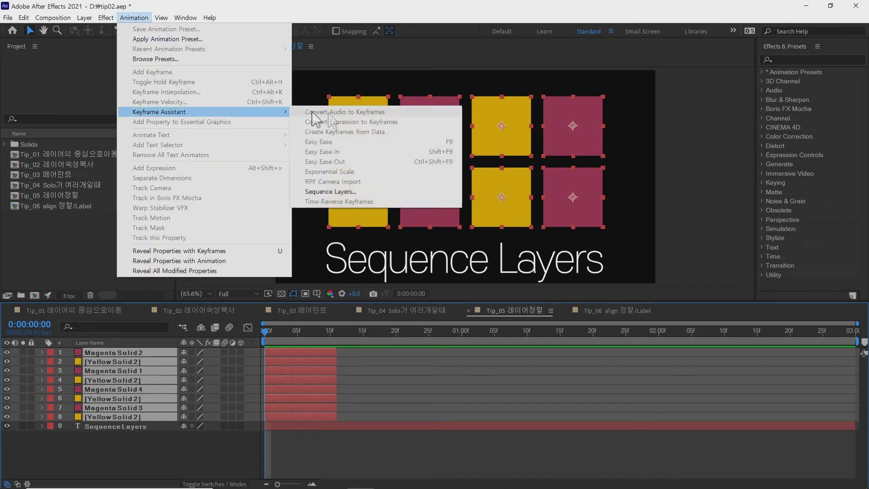
left_click(361, 193)
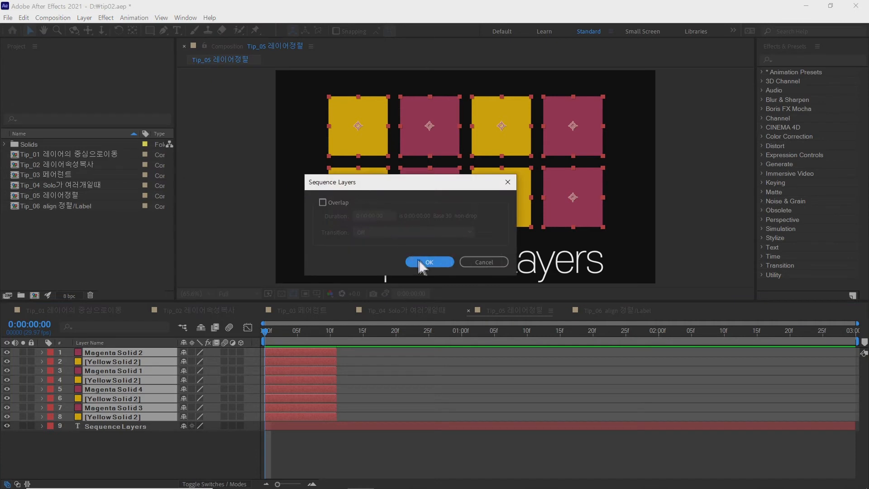
left_click(427, 261)
Preview the top-to-bottom sequence of solids, and undo the sequencing with all layers deselected.
key("space")
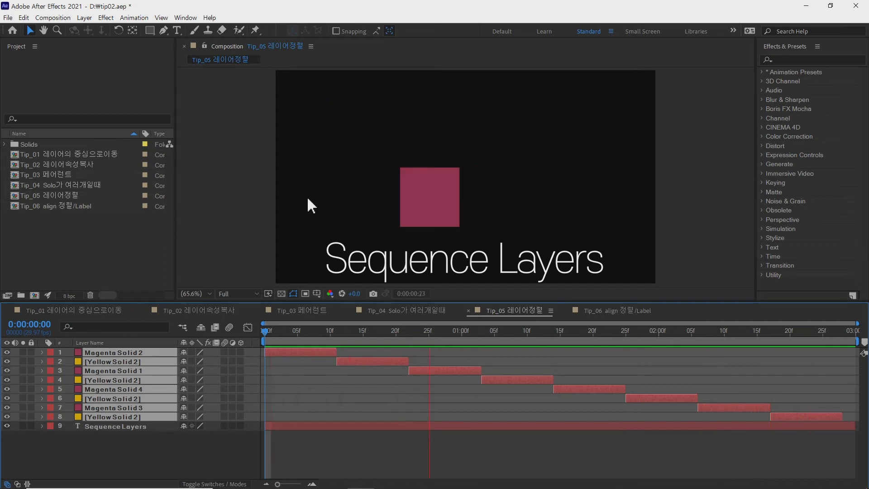
key("space")
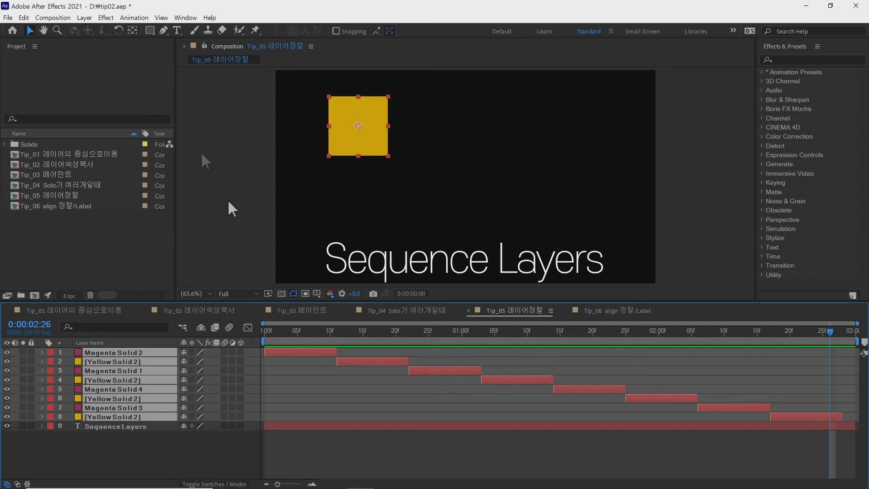
key("ctrl+z")
left_click(289, 454)
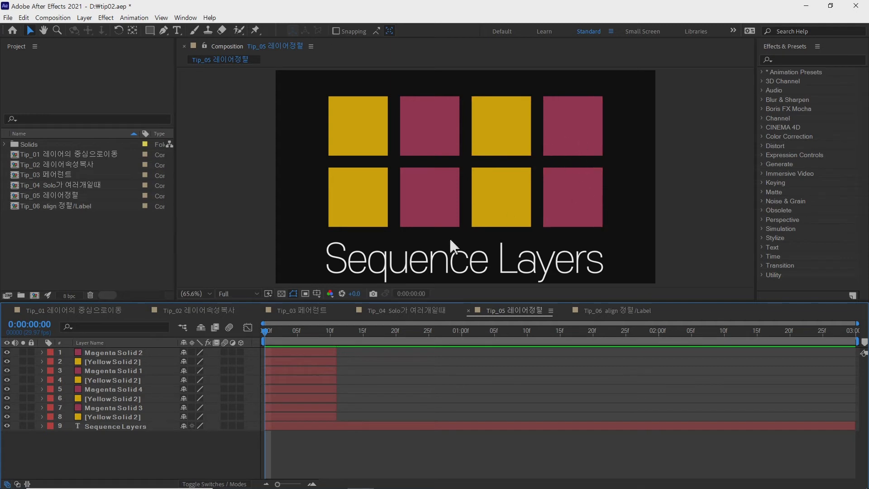
Select the eight solid layers individually in the order 8, 3, 4, 5, 1, 2, 6, 7.
left_click(126, 417)
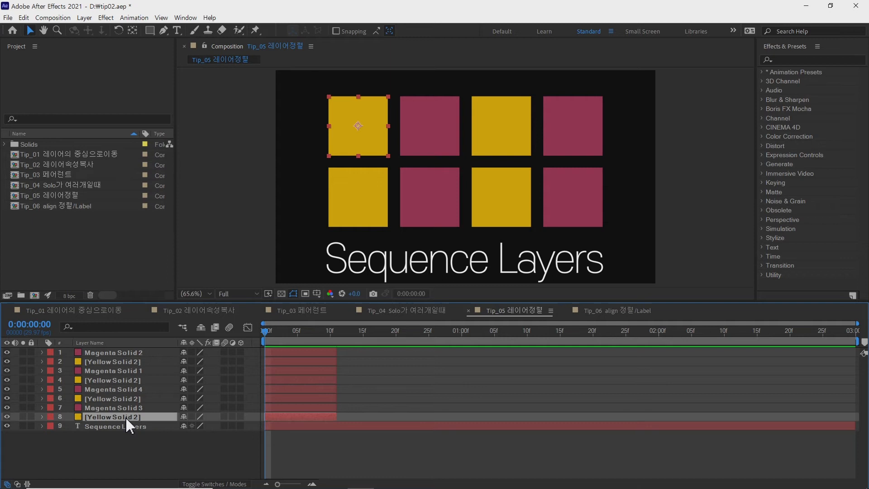
left_click(118, 370, "ctrl")
left_click(117, 380, "ctrl")
left_click(113, 388, "ctrl")
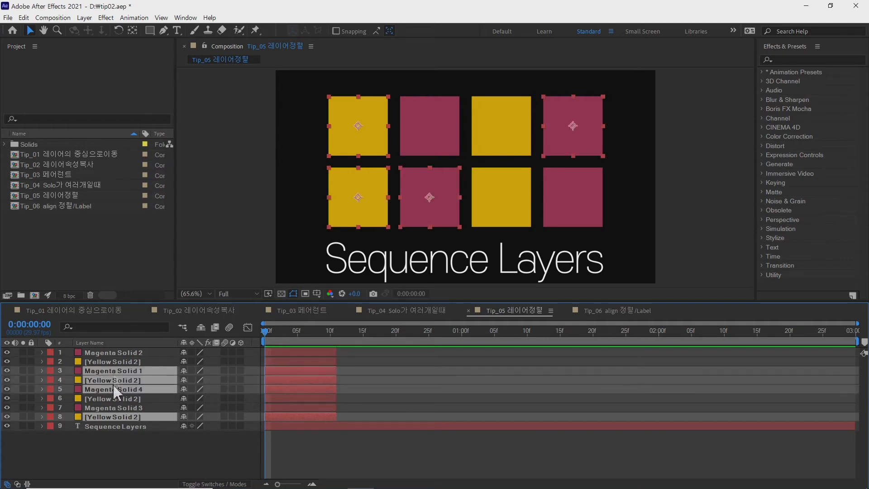
left_click(116, 353, "ctrl")
left_click(113, 362, "ctrl")
left_click(116, 398, "ctrl")
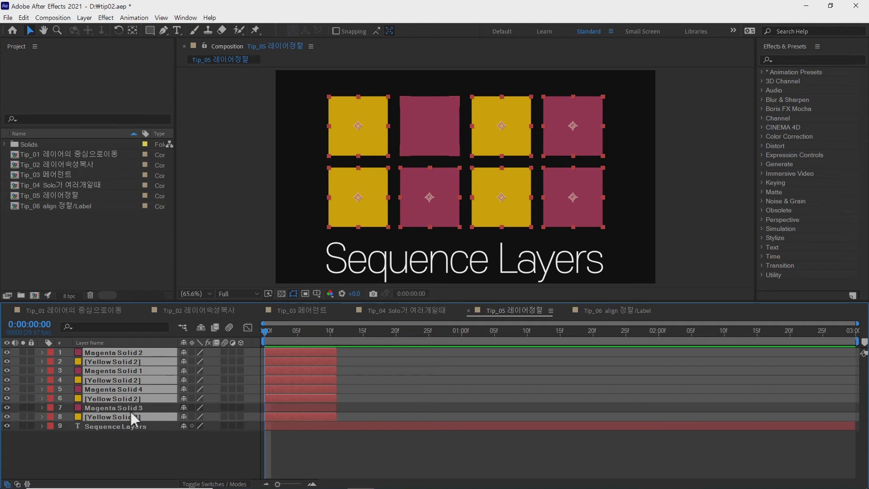
left_click(129, 408, "ctrl")
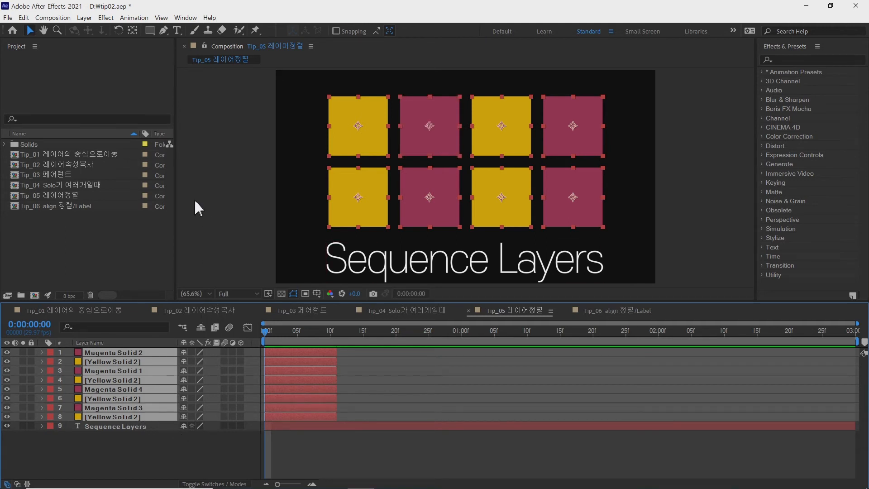
Sequence the selected solids in their selection order with Overlap off, and preview the result.
left_click(134, 18)
mouse_move(219, 114)
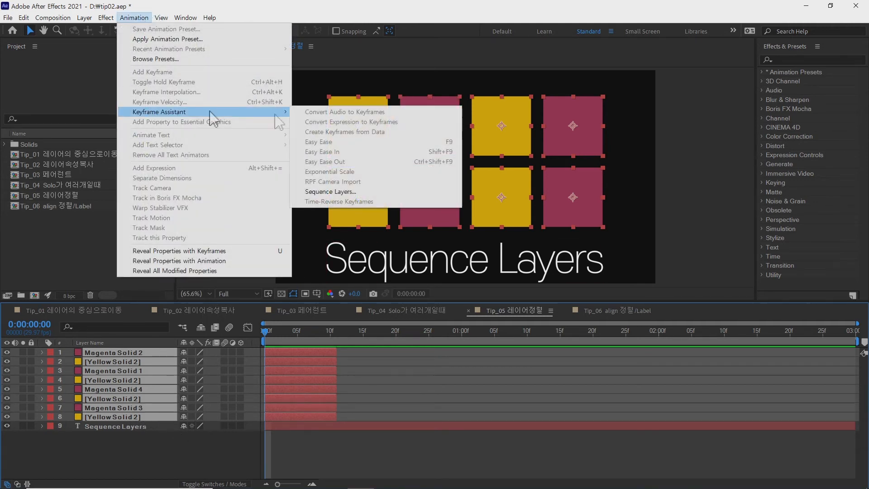
left_click(369, 190)
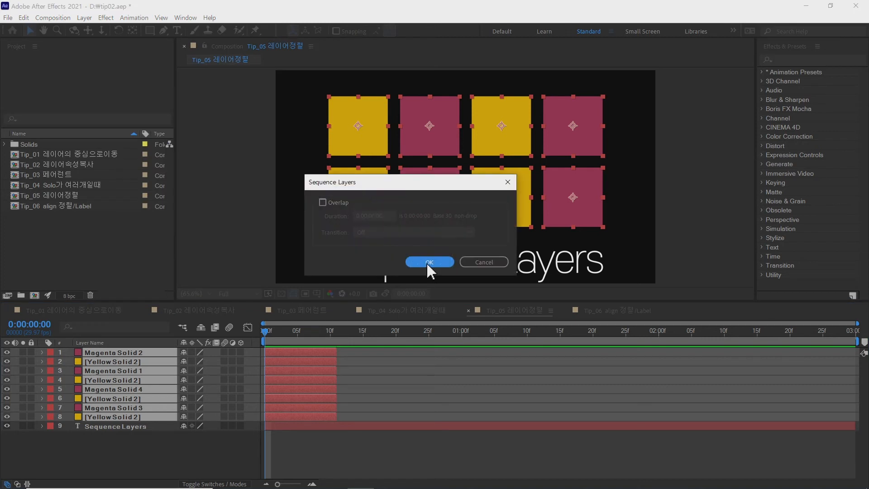
left_click(429, 262)
left_click(318, 402)
key("space")
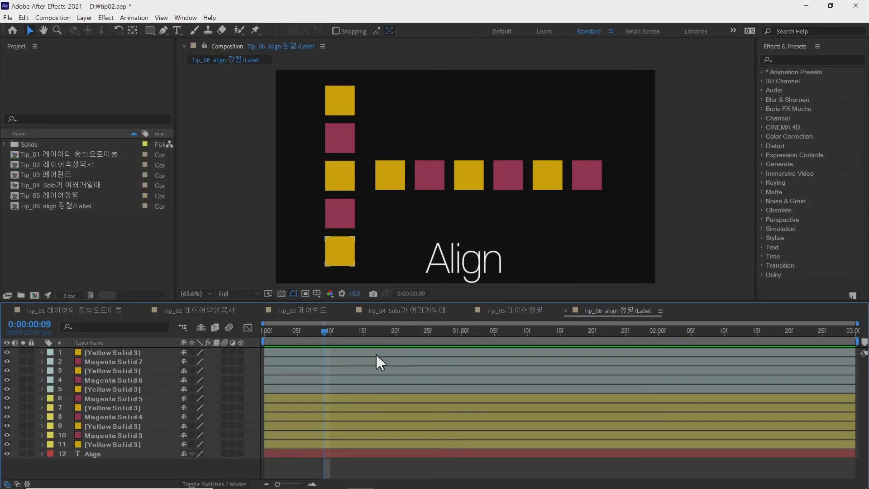
Select the horizontal row of squares in the composition, and switch the selection to the vertical column of five squares (layers 1 to 5).
left_click(438, 174)
left_click(417, 179)
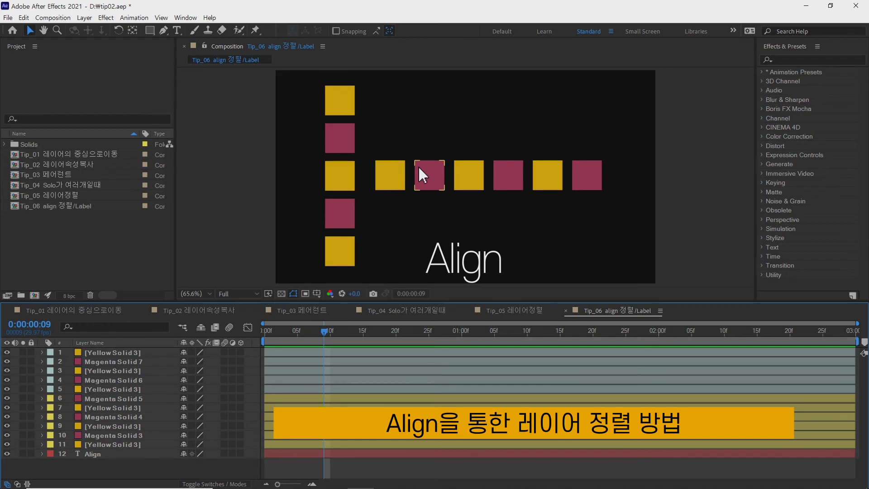
left_click(592, 135)
left_click_drag(632, 134, 386, 202)
left_click_drag(301, 77, 357, 266)
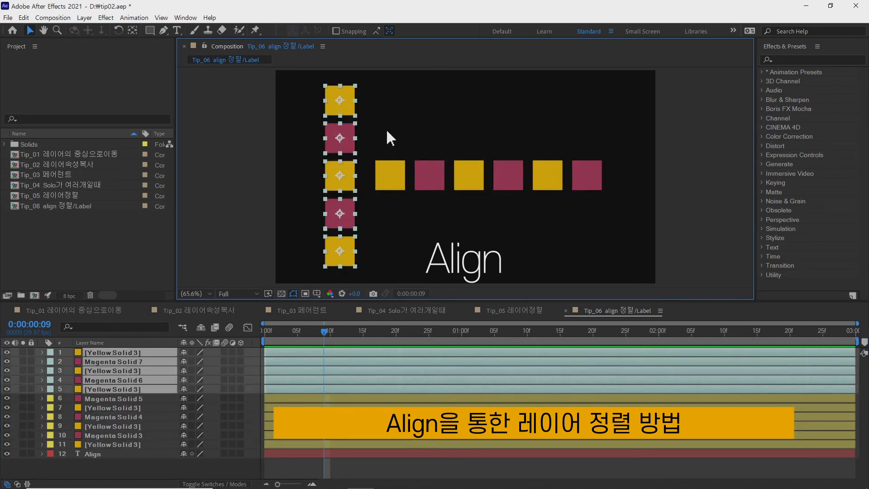
Clear the selection, move squares of the horizontal row out of line, and undo the last two moves.
left_click(386, 128)
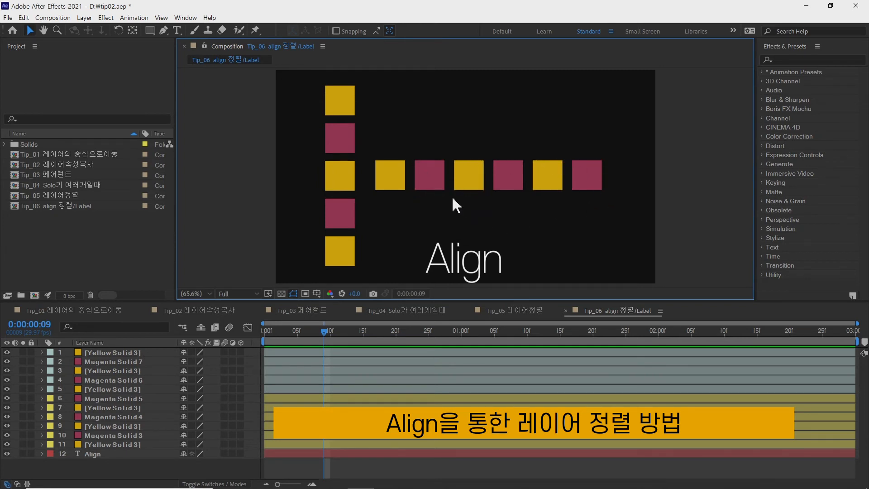
left_click_drag(425, 175, 516, 186)
left_click_drag(466, 172, 471, 185)
left_click_drag(424, 193, 431, 171)
left_click_drag(394, 182, 403, 213)
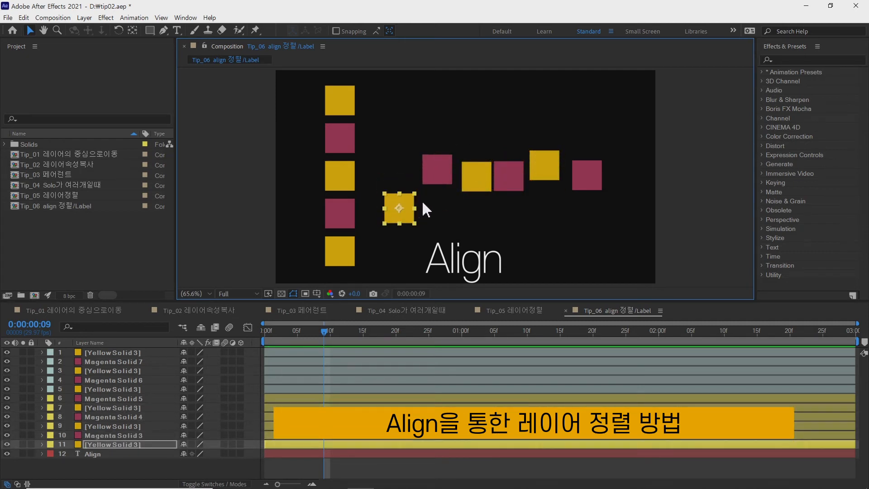
key("ctrl+z")
key("ctrl+z")
Scatter the six squares of the horizontal row (layers 6 to 11) to different heights, undoing the stretch of the layer 9 square.
left_click_drag(430, 181, 421, 211)
left_click_drag(477, 179, 476, 210)
left_click_drag(506, 179, 518, 195)
left_click_drag(543, 153, 545, 137)
left_click(592, 162)
left_click_drag(592, 162, 597, 146)
left_click_drag(388, 171, 388, 141)
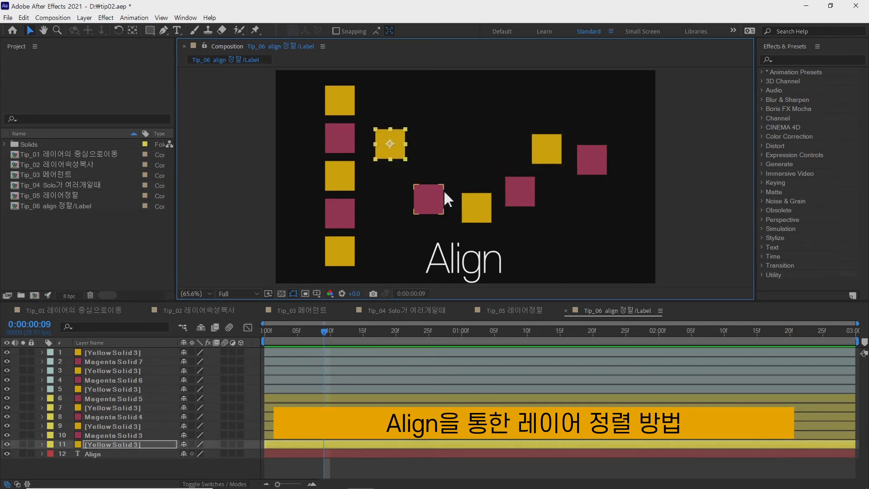
left_click_drag(476, 195, 476, 156)
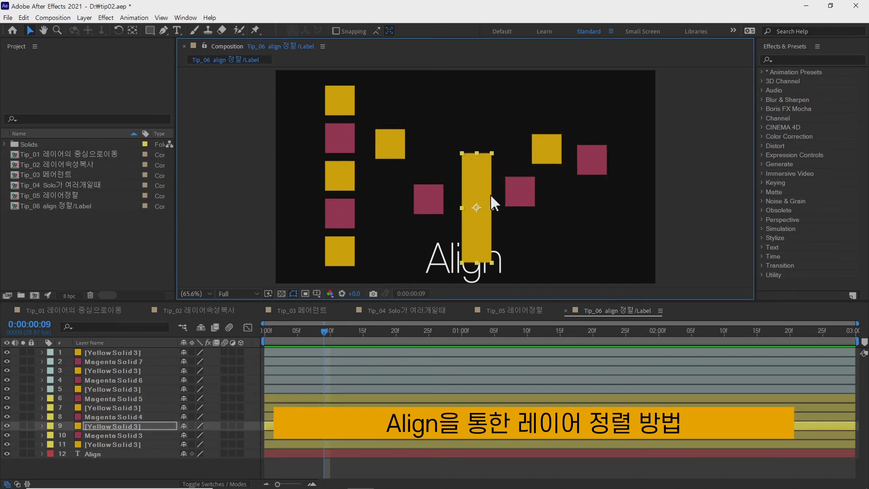
key("ctrl+z")
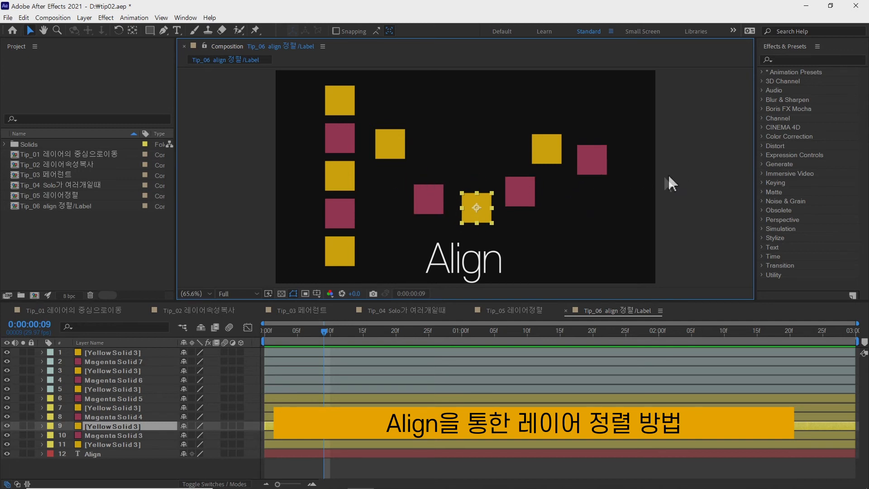
left_click(551, 153)
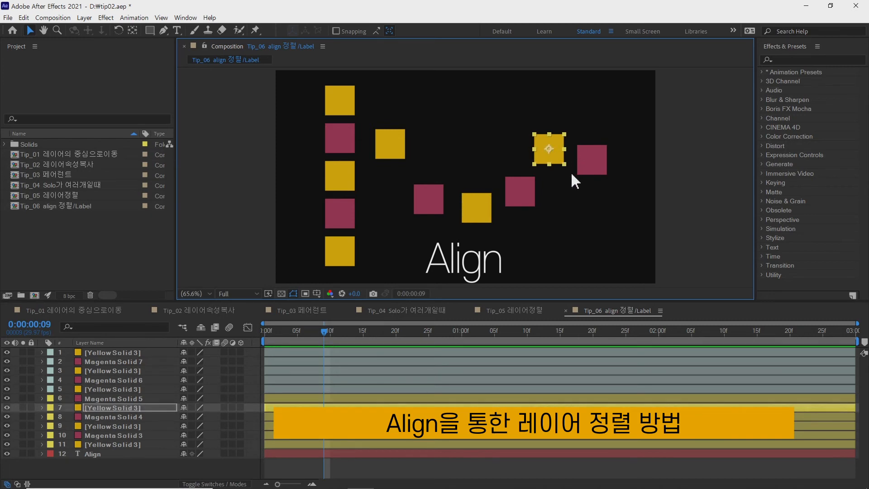
left_click(444, 138)
Display the Align controls and align the layer 11 square in turn to the composition's left, horizontal centre, right, top, vertical centre and bottom.
left_click(185, 17)
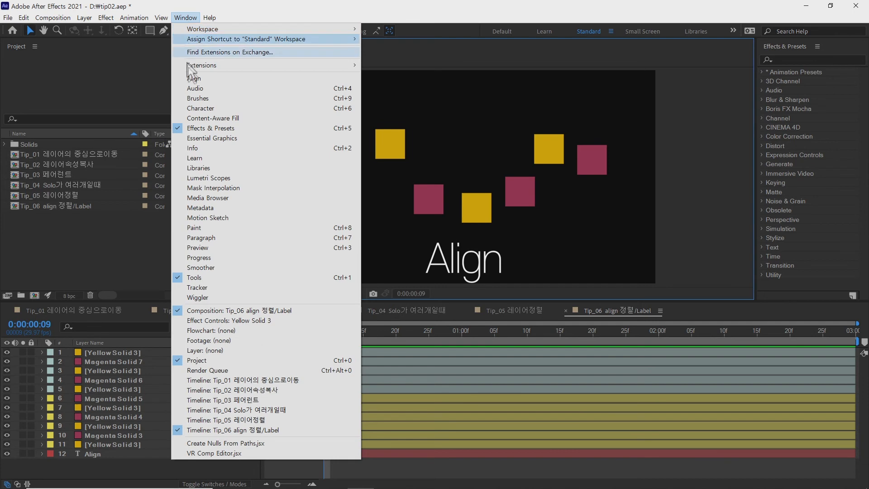
left_click(225, 80)
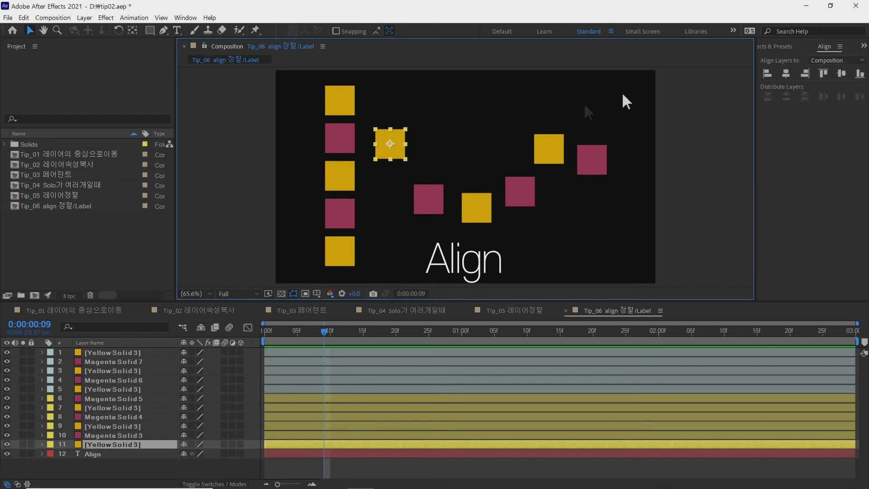
left_click(768, 73)
left_click(787, 75)
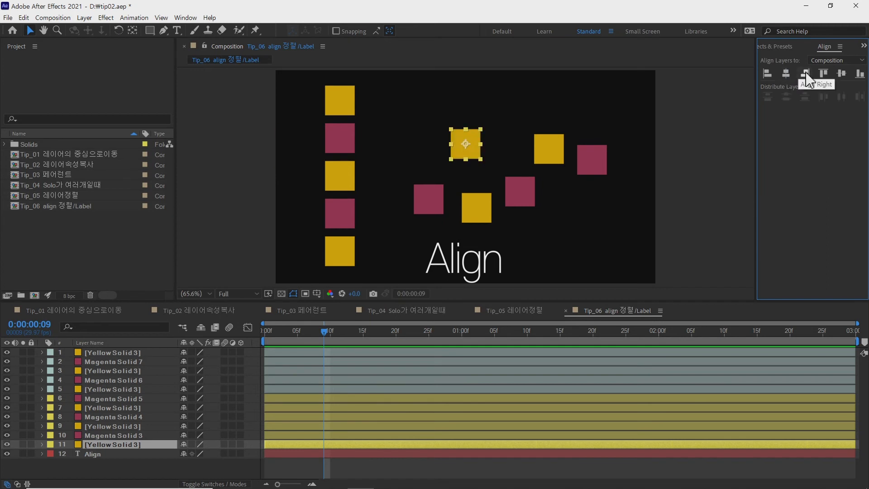
left_click(805, 75)
left_click(823, 74)
left_click(841, 74)
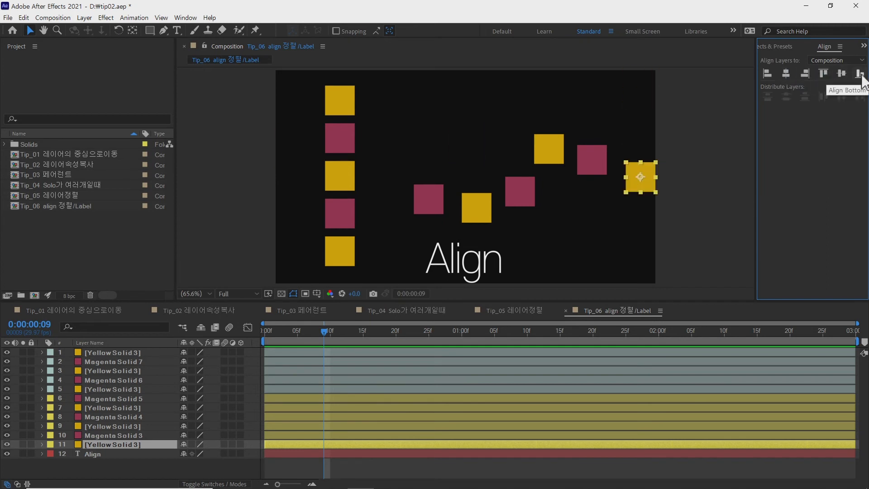
left_click(860, 74)
Run the layer 11 square through further composition alignments, ending at the left edge and vertical centre.
left_click(786, 73)
left_click(768, 74)
left_click(786, 74)
left_click(805, 74)
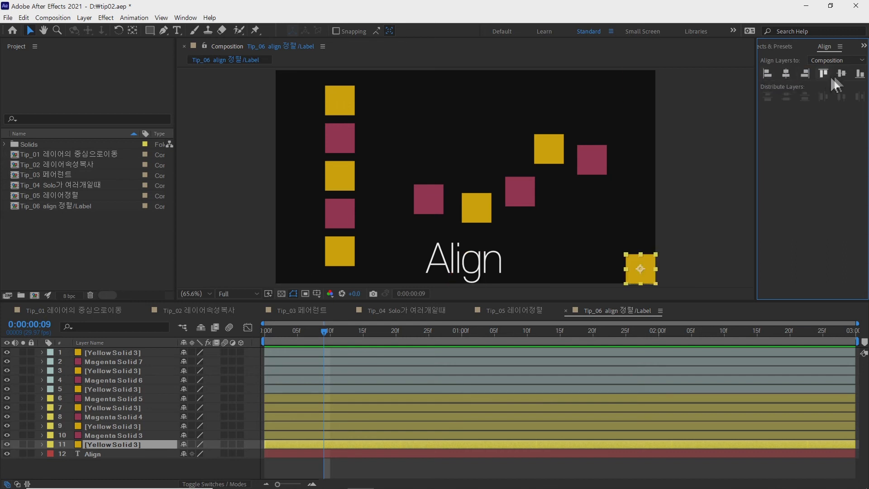
left_click(823, 74)
left_click(841, 74)
left_click(786, 74)
left_click(768, 73)
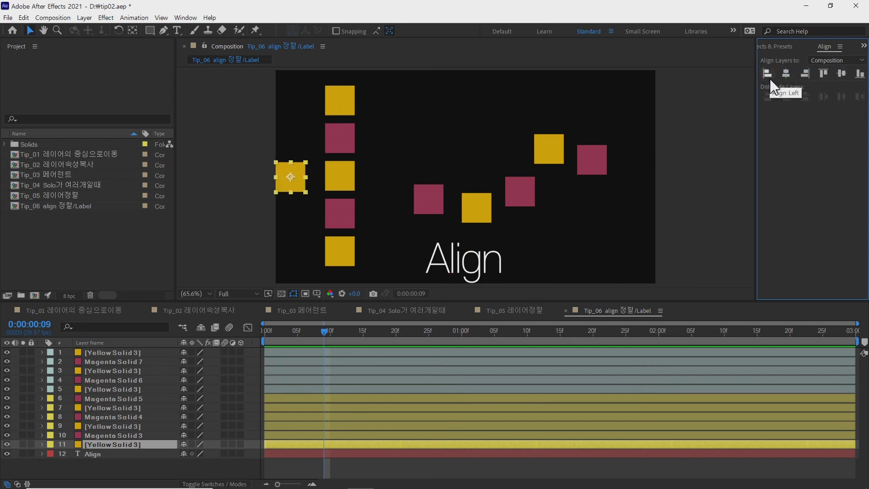
Centre the layer 11 square horizontally and vertically in the composition, and move it back beside the layer 10 square.
left_click(786, 74)
left_click(823, 74)
left_click(841, 74)
left_click(805, 74)
left_click(786, 74)
left_click_drag(466, 179, 398, 179)
Align the squares of layers 10 and 11 to each other on horizontal centres, and on vertical centres with the squares set apart.
left_click_drag(402, 144, 445, 220)
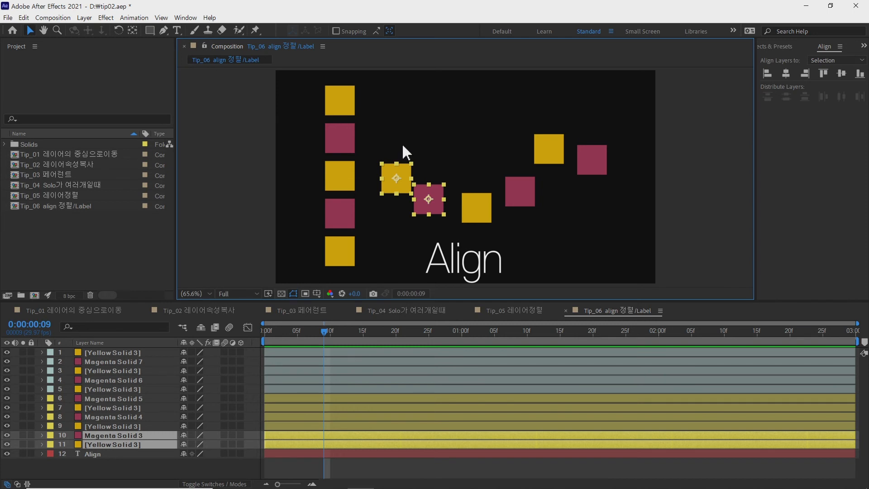
left_click(787, 73)
left_click_drag(412, 175, 433, 206)
left_click(840, 74)
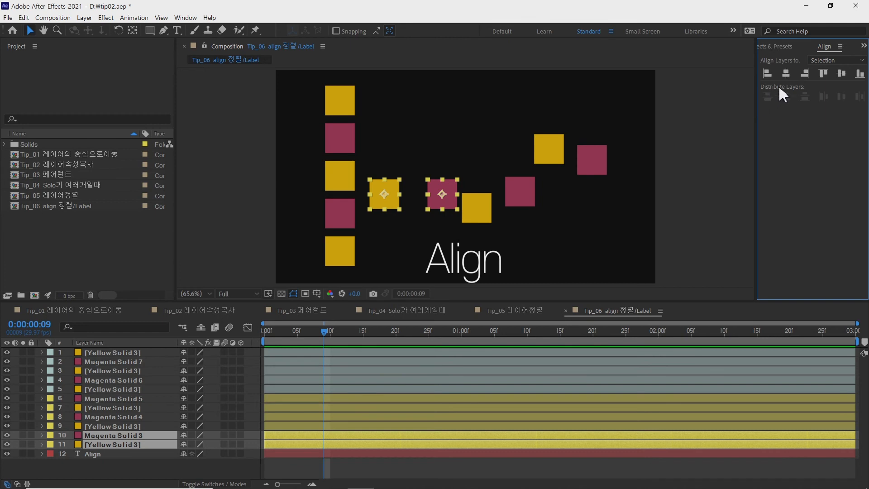
Align the six squares of layers 6 to 11 on their vertical centres, and distribute them evenly in a horizontal row.
left_click_drag(608, 112, 527, 201)
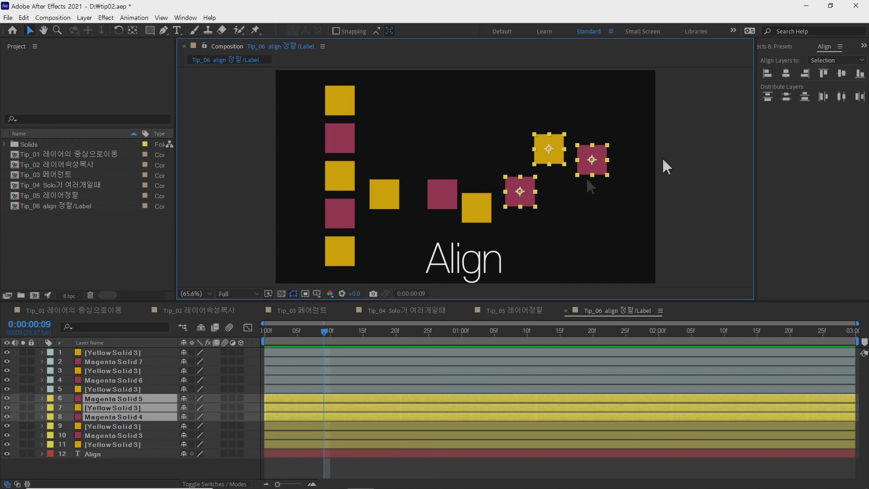
left_click(614, 200)
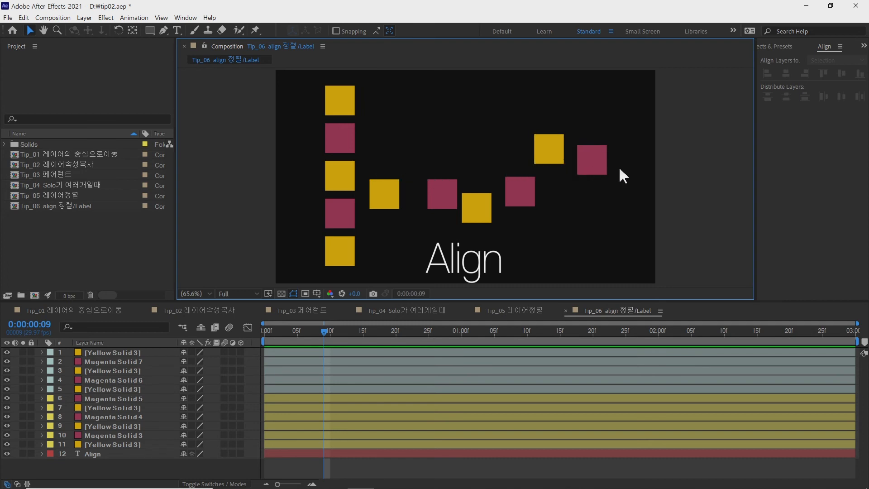
left_click_drag(634, 121, 380, 215)
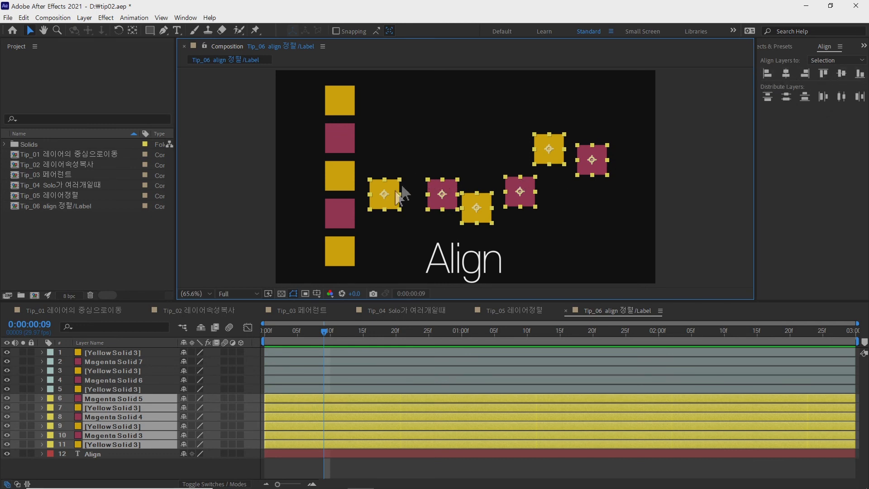
left_click(842, 75)
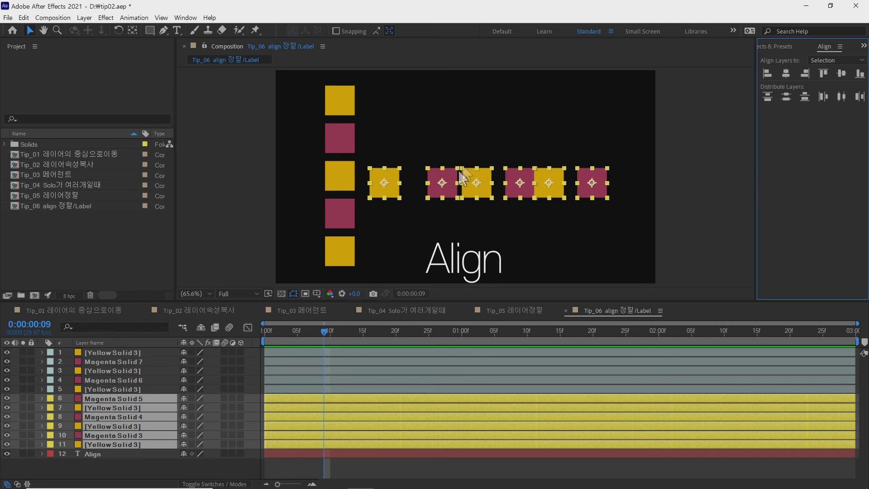
left_click(841, 96)
left_click(627, 204)
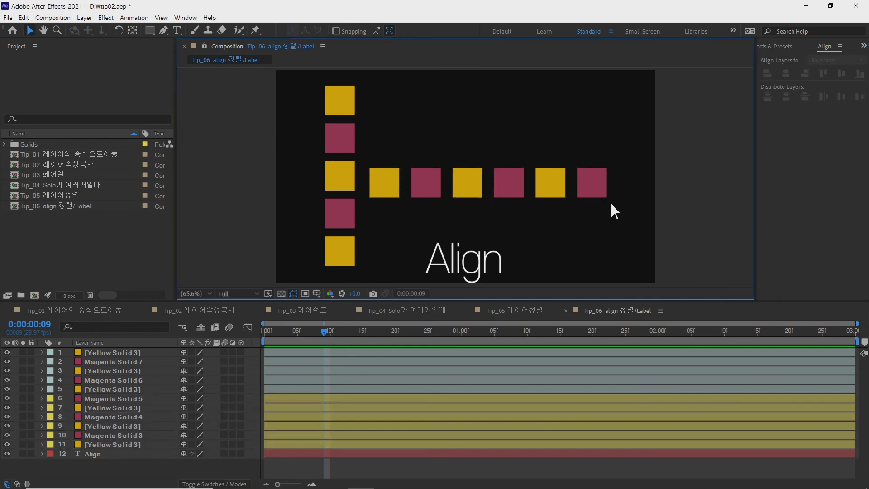
left_click_drag(623, 147, 378, 203)
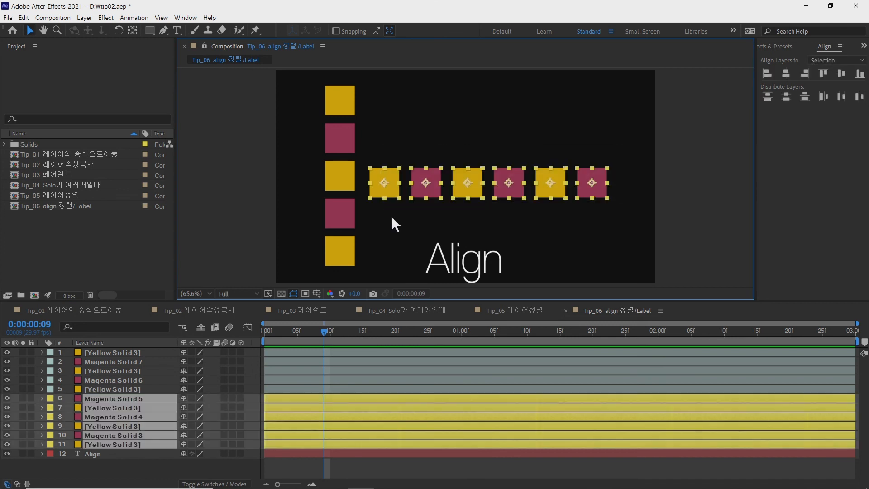
left_click(395, 221)
Scatter the five squares of the vertical column (layers 1 to 5) out of alignment.
left_click_drag(298, 86, 345, 266)
left_click(289, 176)
left_click_drag(330, 103, 294, 105)
left_click_drag(332, 145, 315, 148)
left_click_drag(342, 173, 353, 168)
left_click_drag(334, 226, 314, 214)
mouse_move(337, 261)
left_mouse_down()
mouse_move(298, 270)
mouse_move(332, 252)
left_mouse_up()
left_click_drag(324, 206, 294, 205)
left_click_drag(351, 175, 342, 202)
left_click_drag(328, 145, 317, 147)
Align the five column squares on their horizontal centres, and distribute them evenly in the vertical direction.
left_click_drag(258, 83, 360, 264)
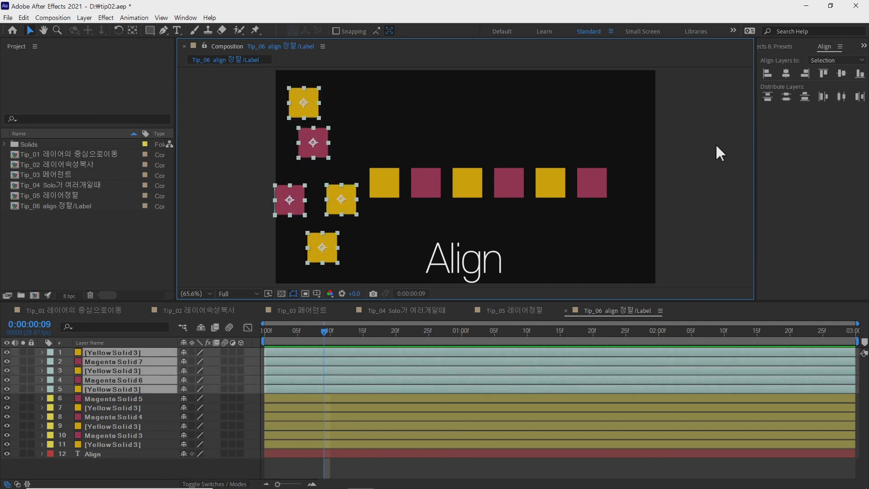
left_click(786, 74)
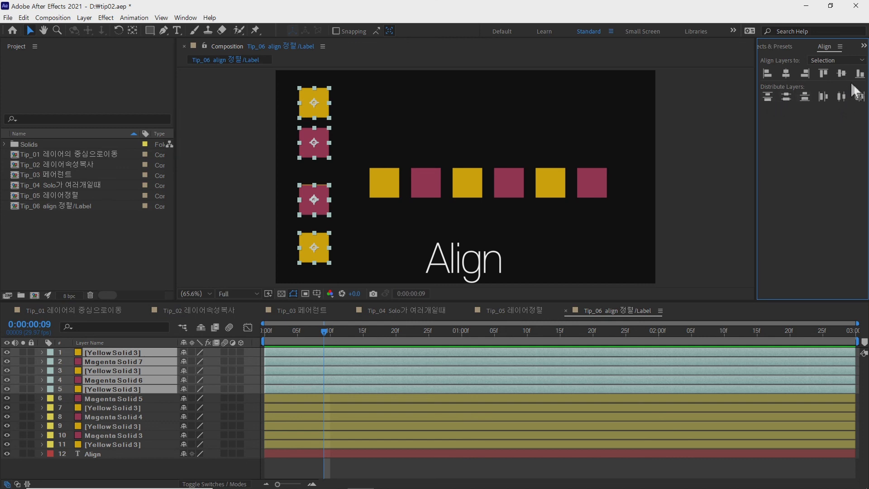
left_click(786, 96)
left_click(270, 181)
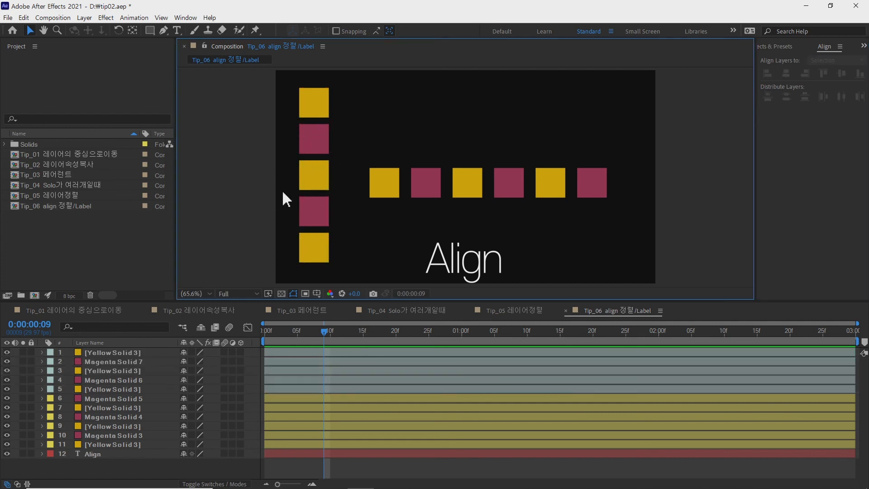
Select layers 1 to 5 and set their label colour to Dark Green.
left_click(43, 388)
left_click(80, 388)
left_click(95, 353)
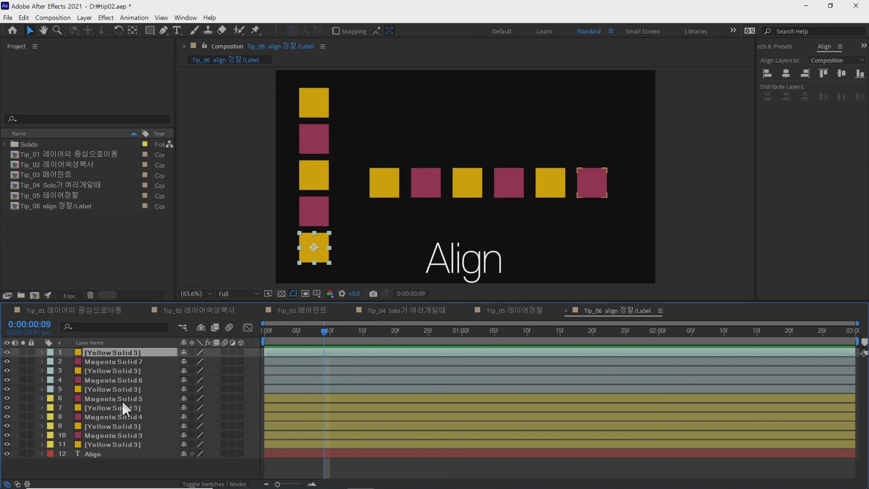
left_click(98, 389, "shift")
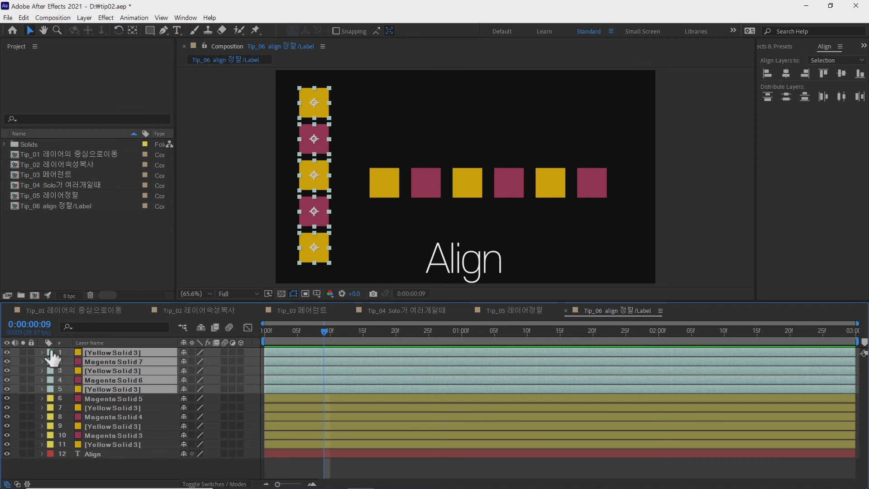
left_click(50, 360)
left_click(57, 354)
Try the Blue and Sea Foam label colours on layers 1 to 5.
left_click(50, 361)
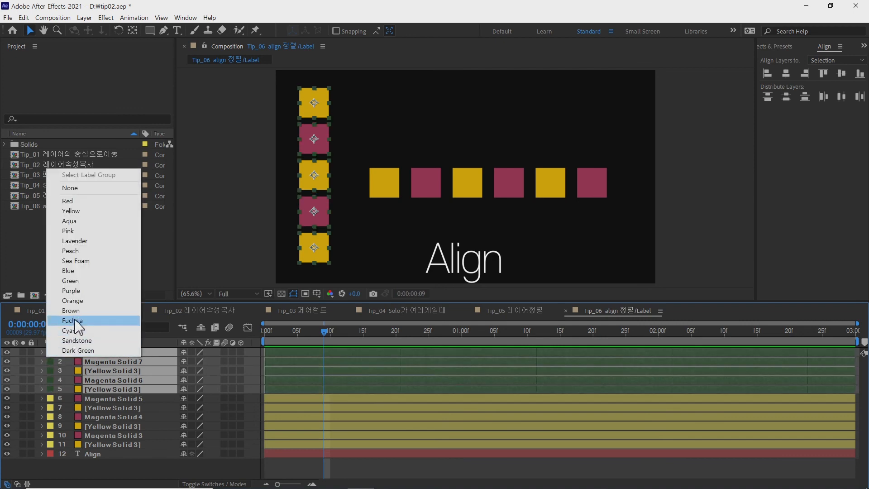
left_click(68, 321)
left_click(49, 357)
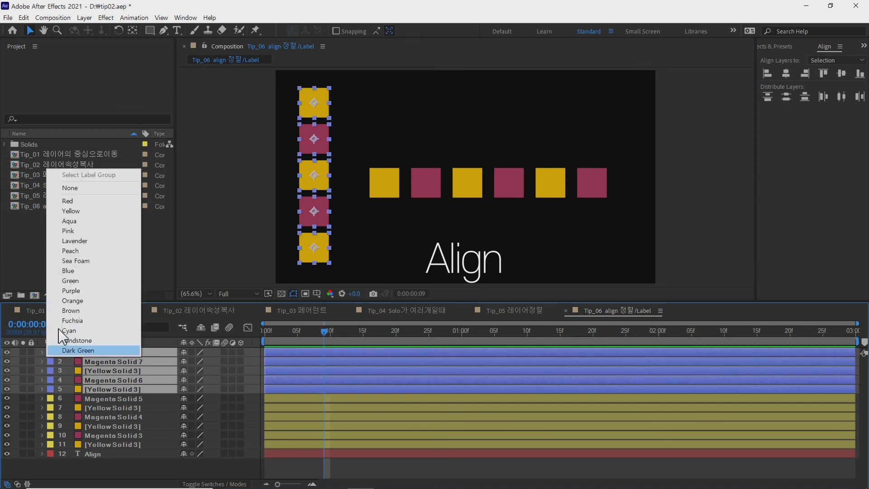
left_click(90, 261)
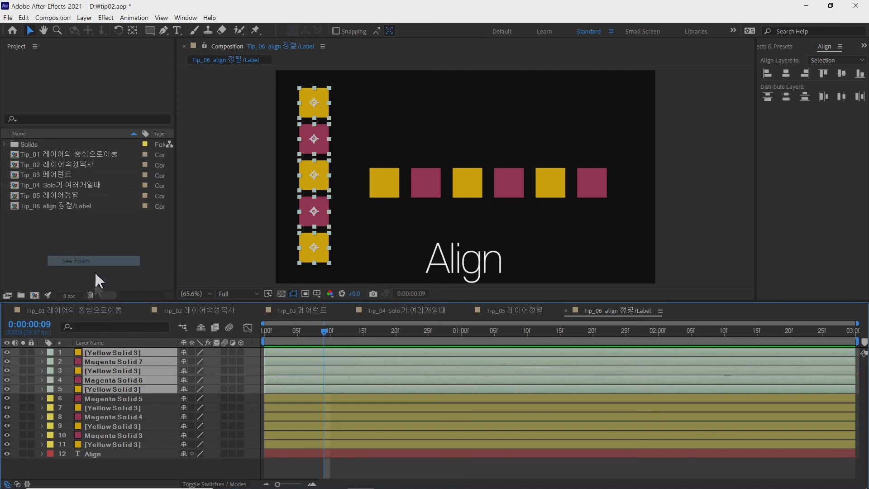
Set the label colour of layers 1 to 5 to Fuchsia, and move the current time to 0:00:00:13.
left_click(50, 379)
left_click(77, 339)
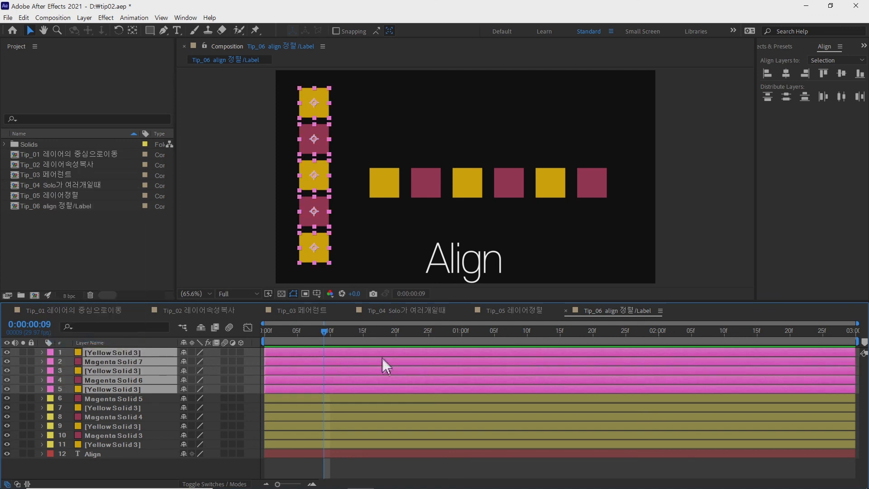
left_click(352, 328)
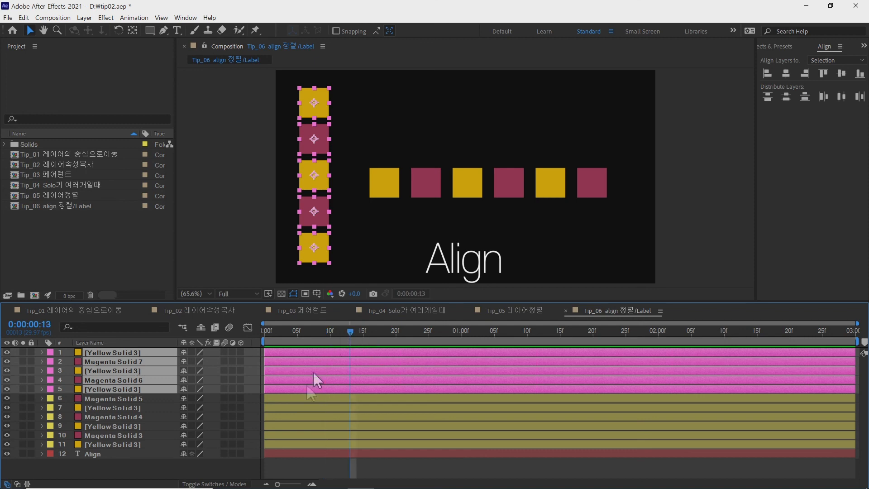